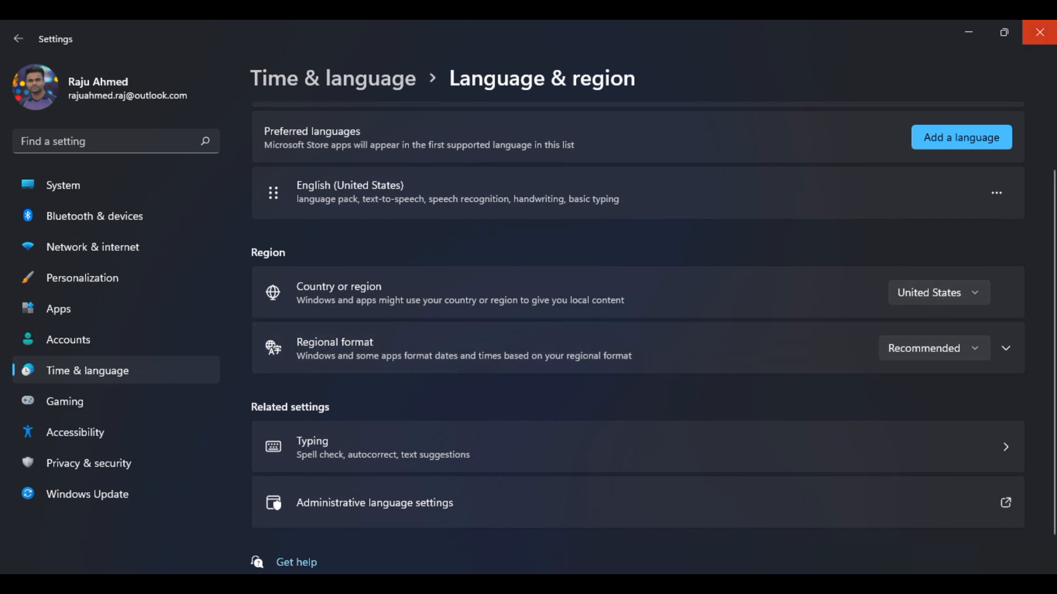
Close Settings, switch to Microsoft Store and search for "amazon a" to open the Amazon Appstore app page.
left_click(1039, 31)
key("super")
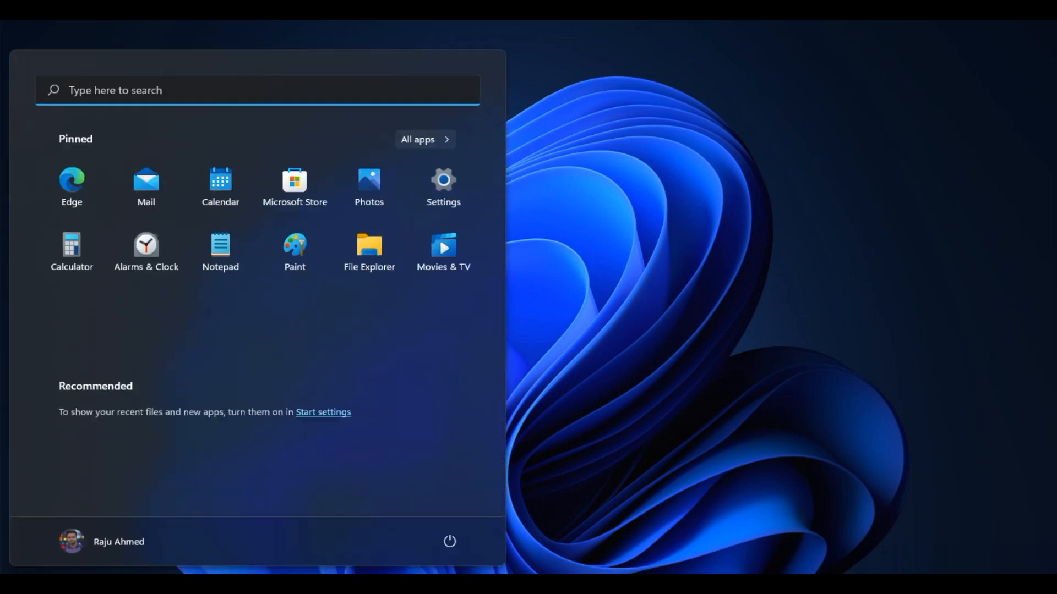
left_click(282, 202)
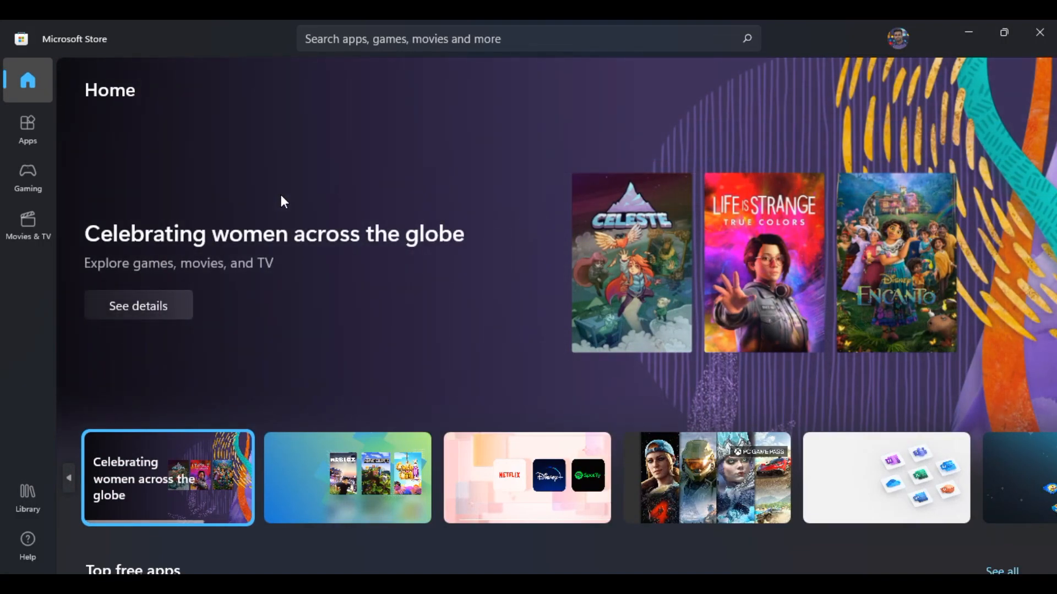
left_click(413, 31)
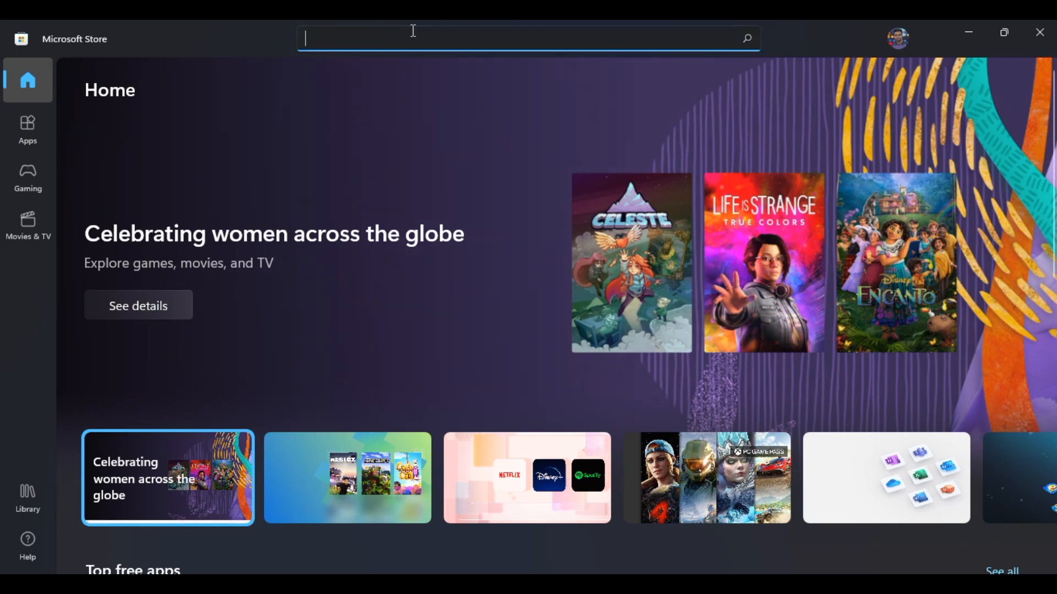
type("amazon a")
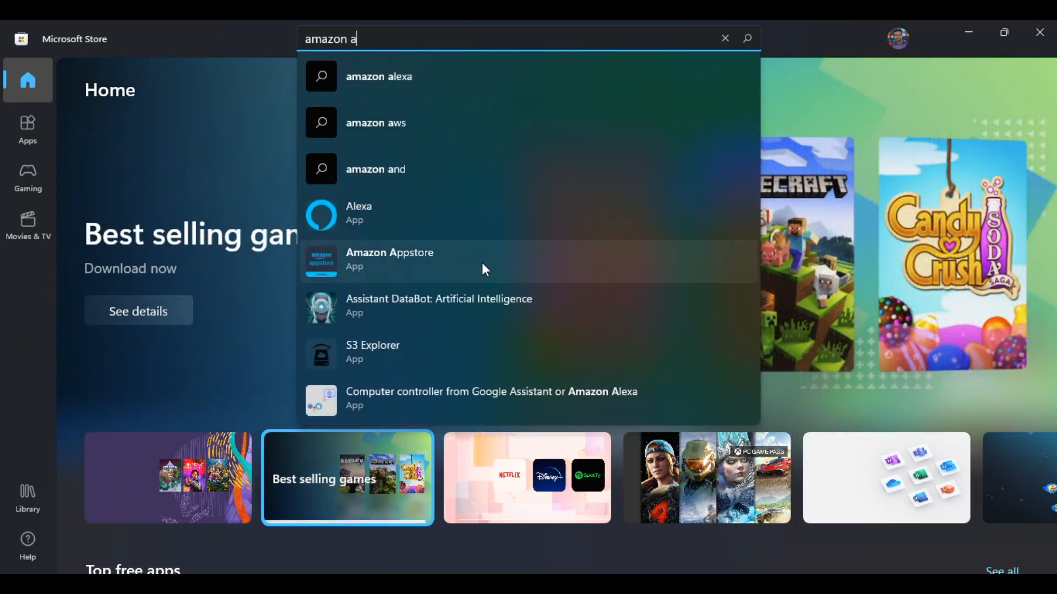
left_click(444, 267)
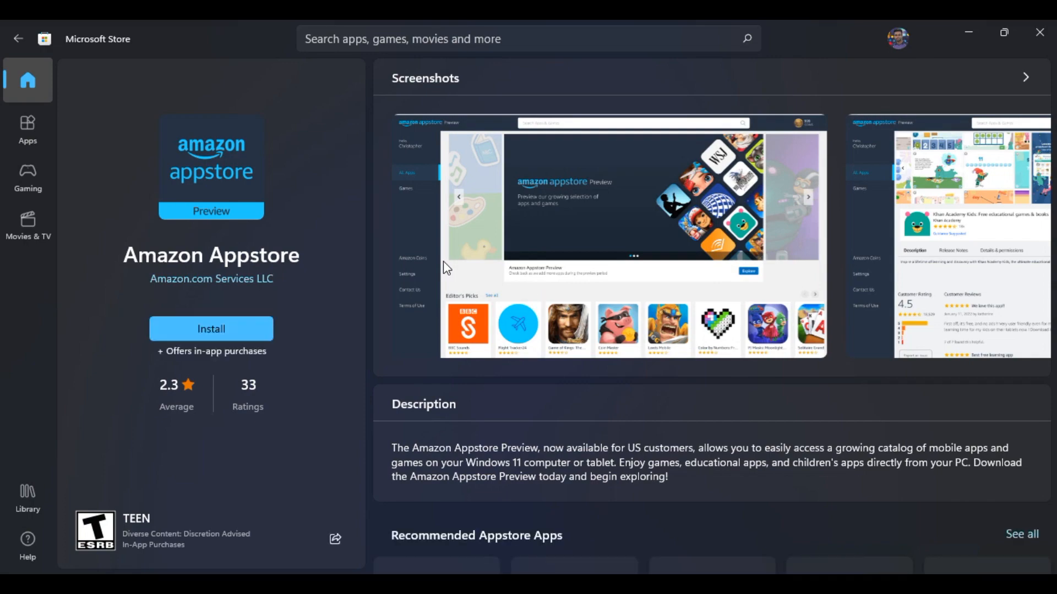
Start installing Amazon Appstore and approve the virtualization setup on this PC.
scroll(445, 268, "down", 10)
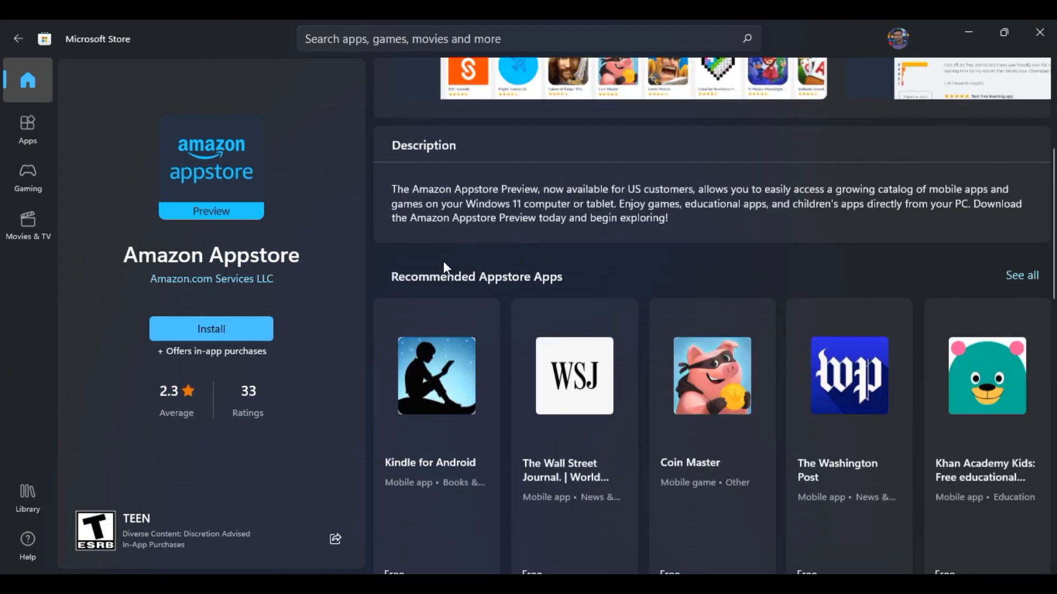
scroll(446, 268, "down", 5)
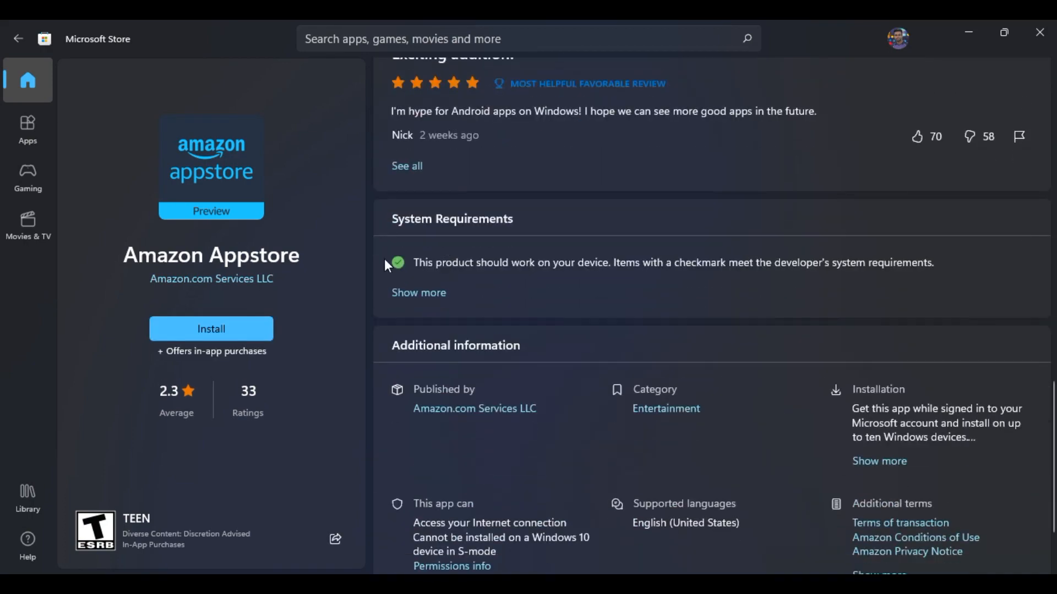
left_click(256, 328)
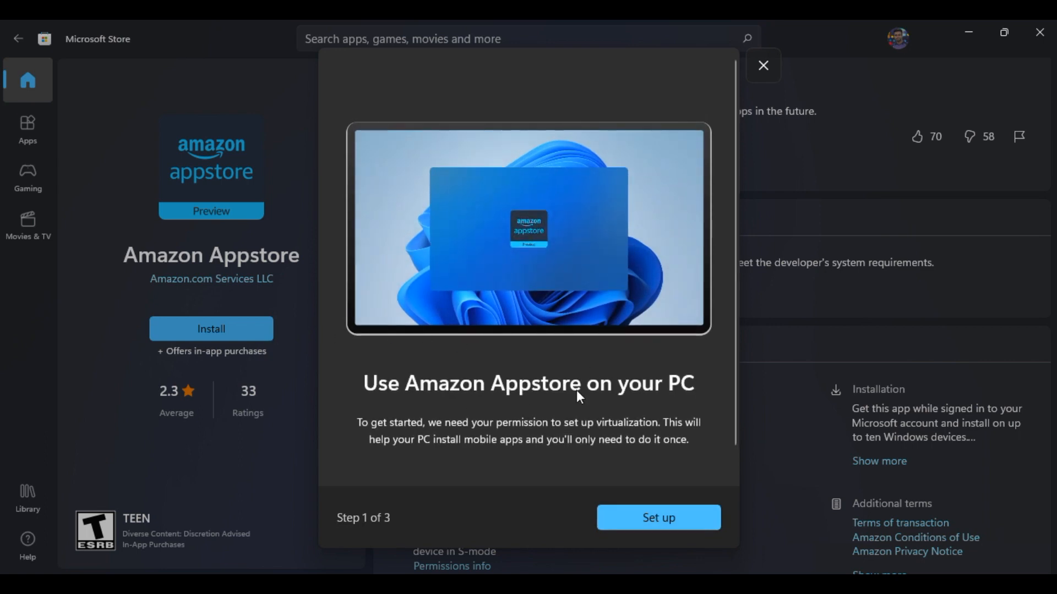
scroll(609, 390, "down", 2)
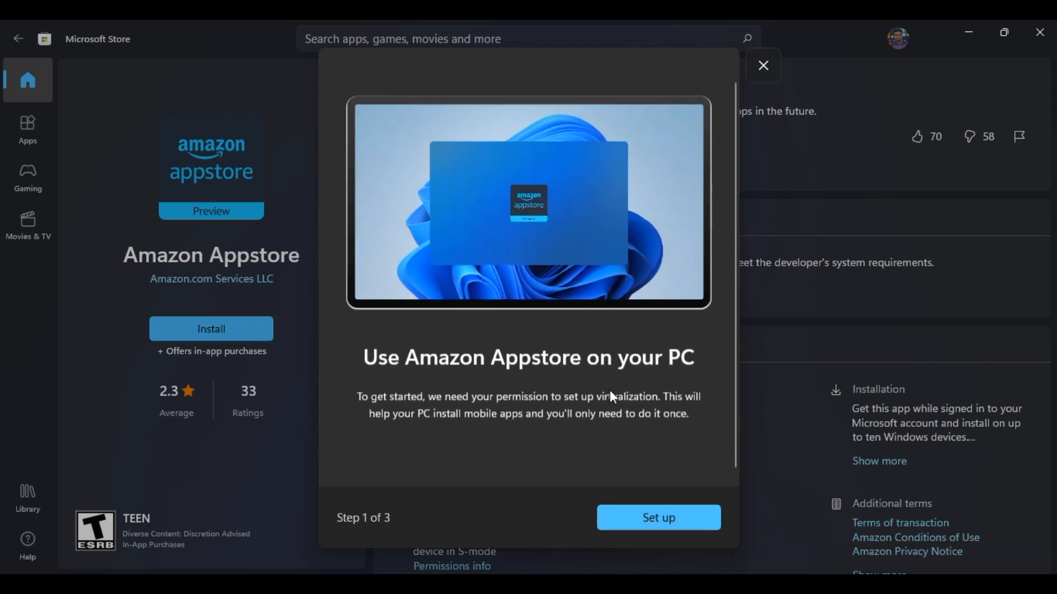
left_click(698, 521)
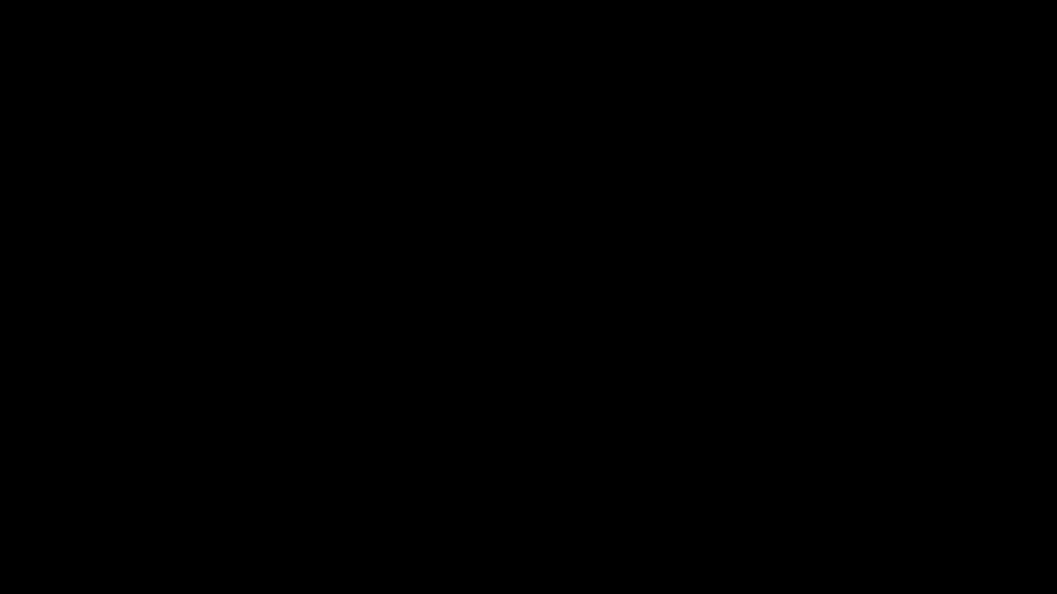
left_click(489, 428)
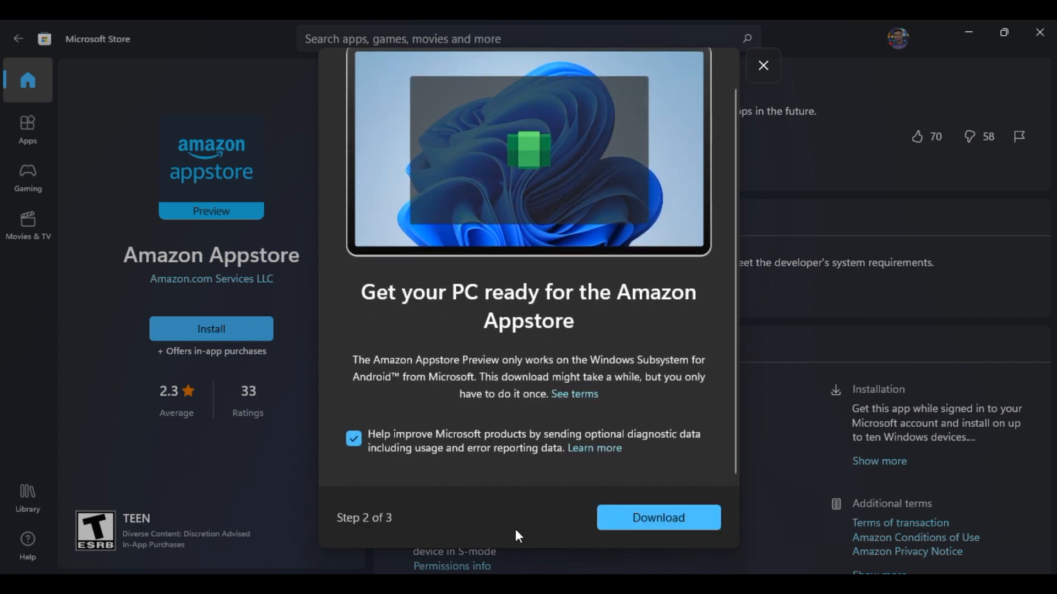
Download the Windows Subsystem for Android and restart the PC to finish the setup.
left_click(708, 522)
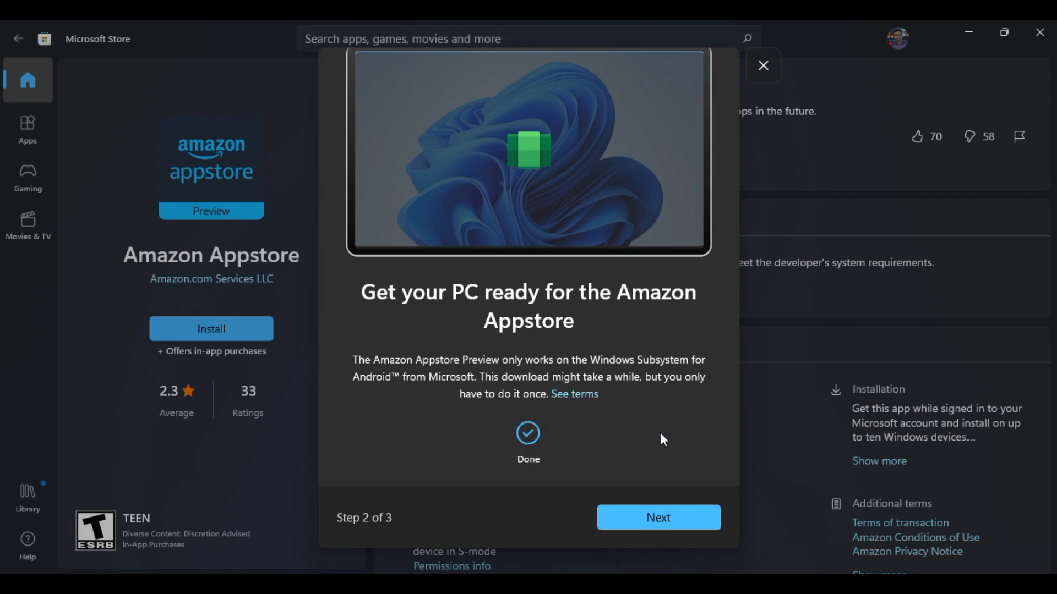
left_click(688, 515)
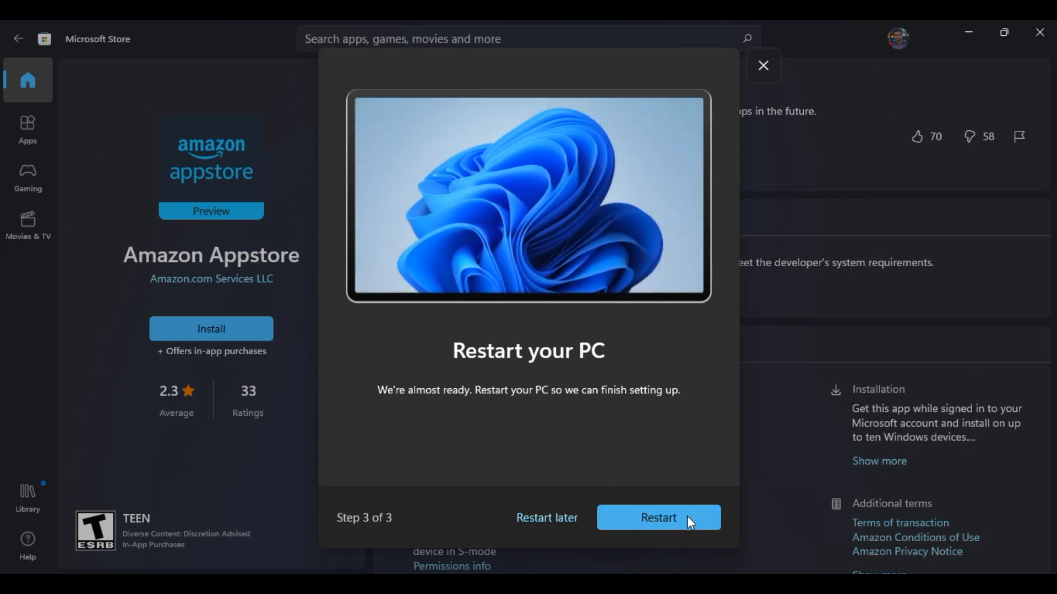
left_click(687, 517)
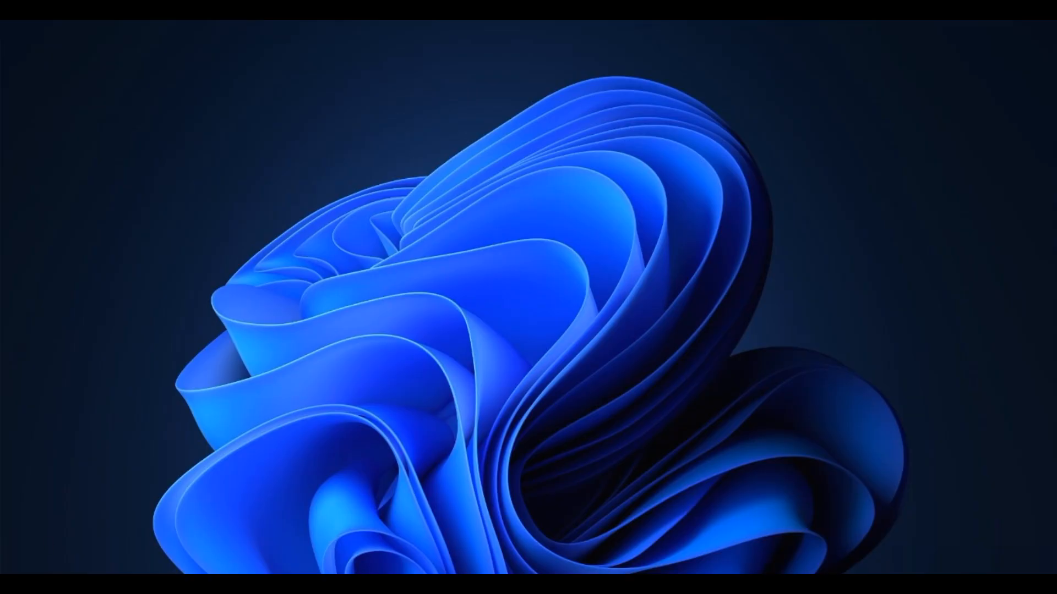
Search Microsoft Store for "wsatools" and install the WSATools app.
key("super")
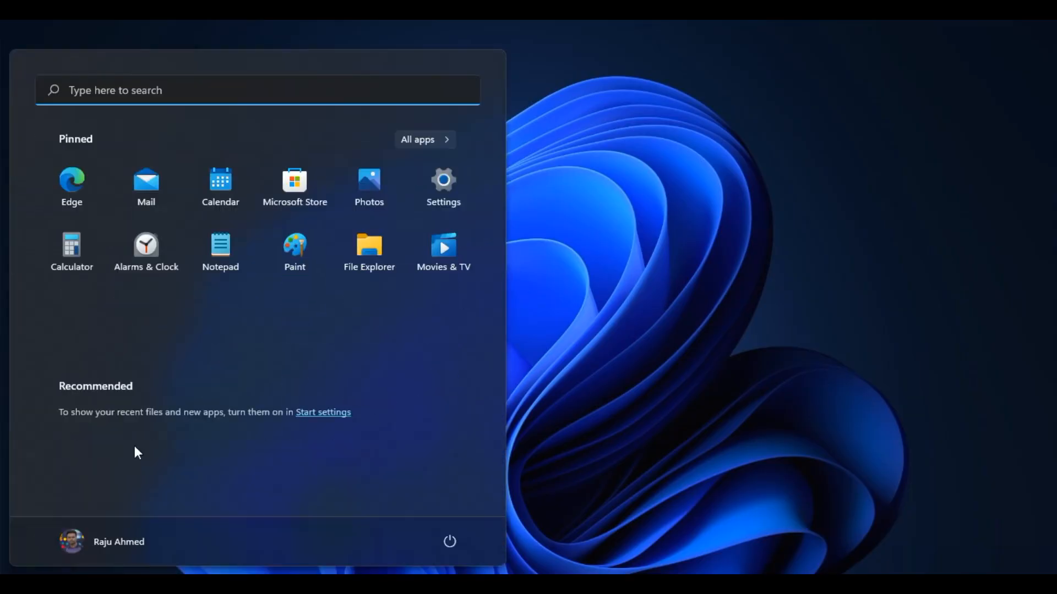
left_click(283, 186)
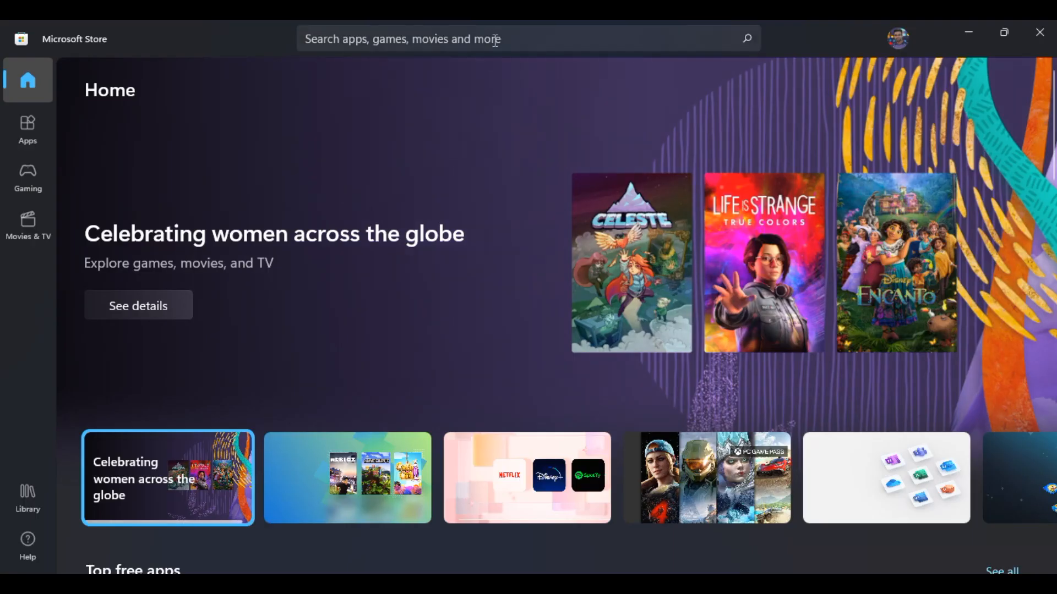
left_click(495, 39)
type("wsatool")
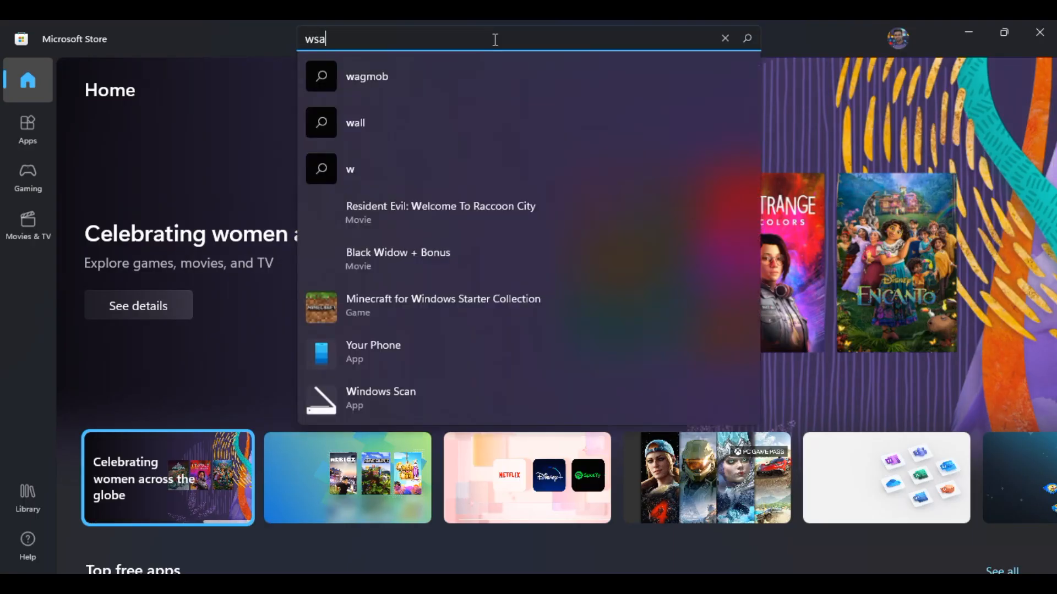
type("s")
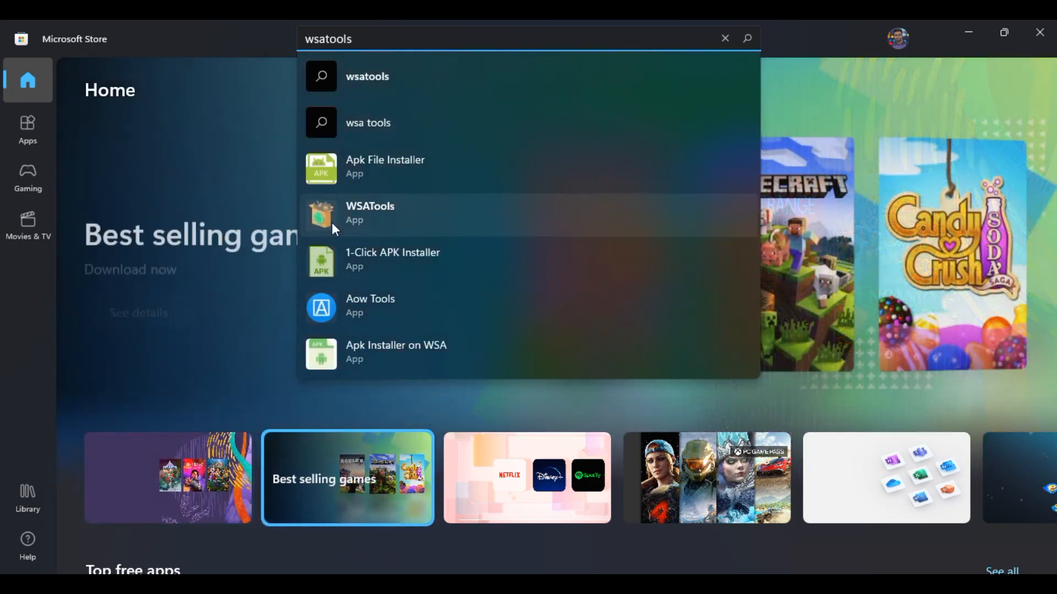
left_click(398, 211)
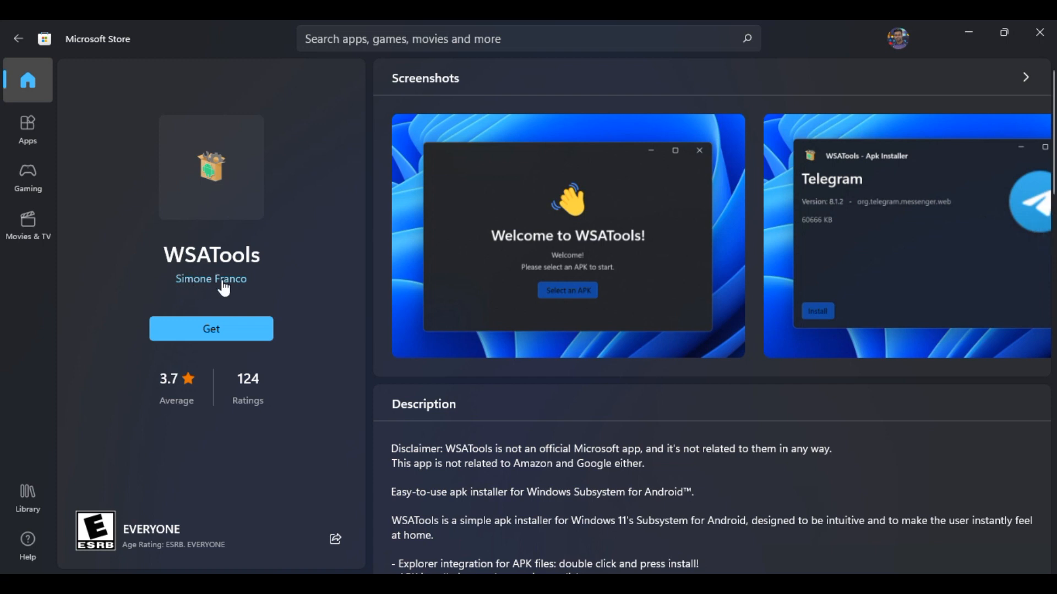
left_click(247, 326)
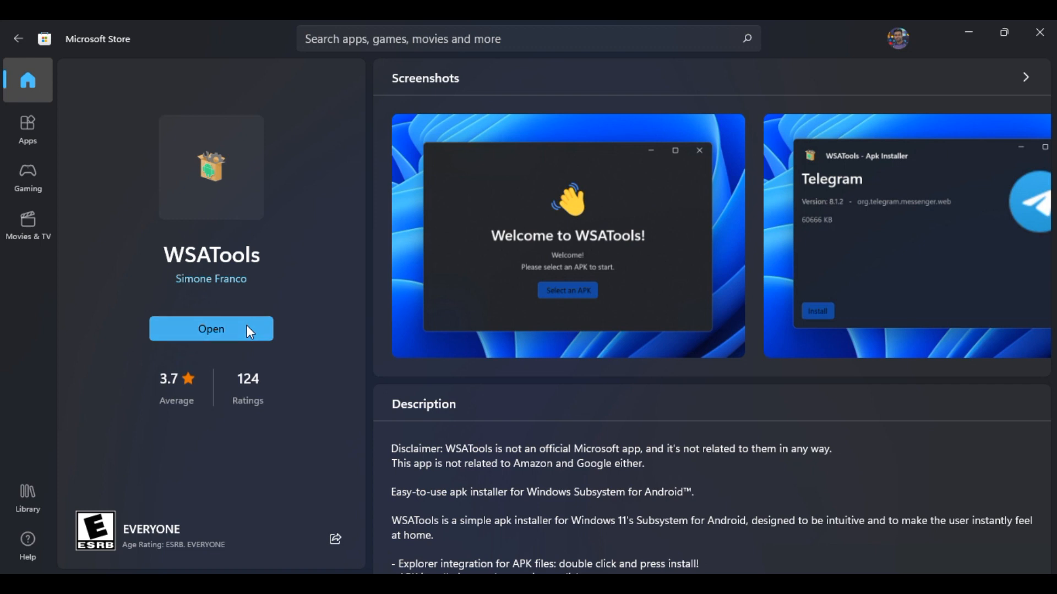
Launch WSATools, begin an APK installation and download the missing ADB component.
left_click(247, 326)
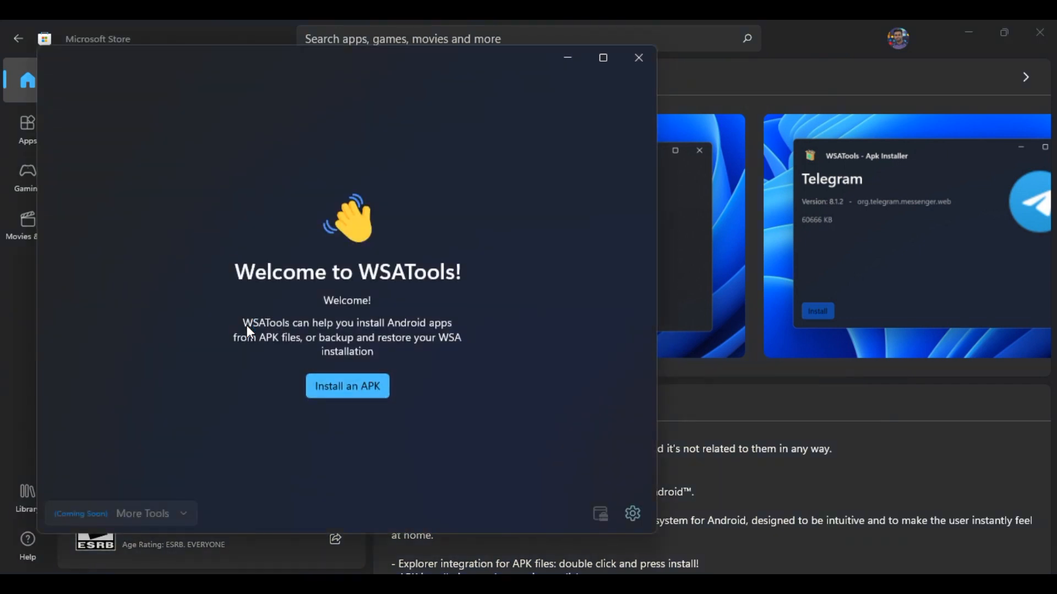
left_click(385, 390)
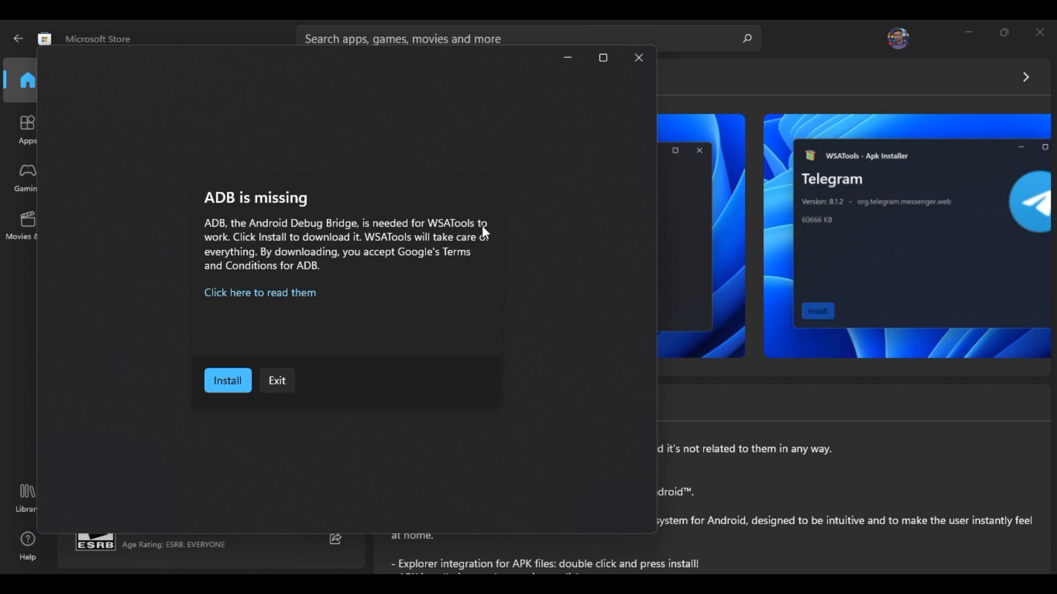
left_click(245, 377)
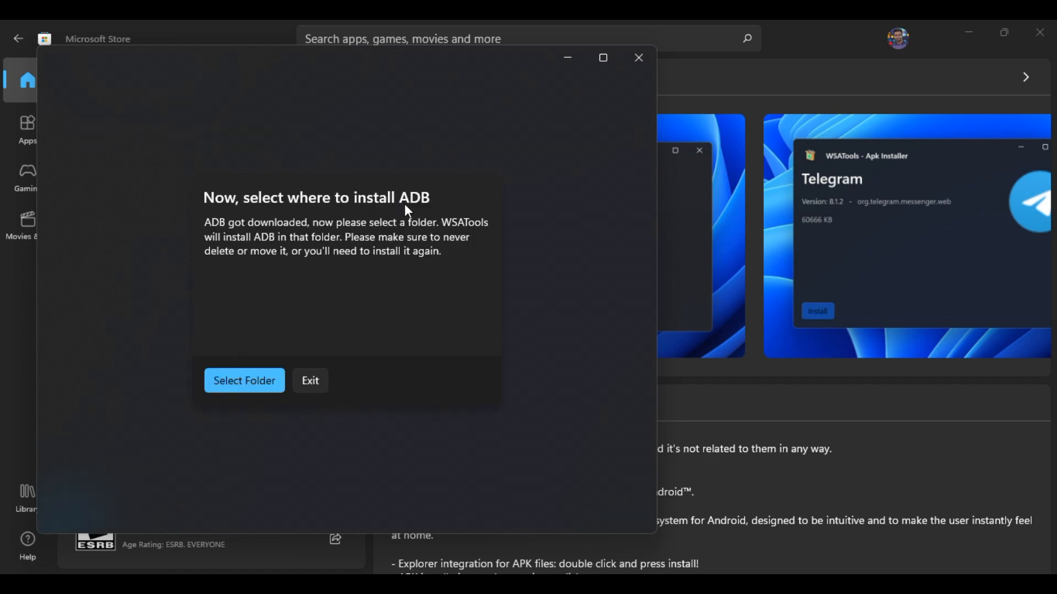
Create a folder named ADB on Local Disk (C:) and install ADB into it.
left_click(270, 389)
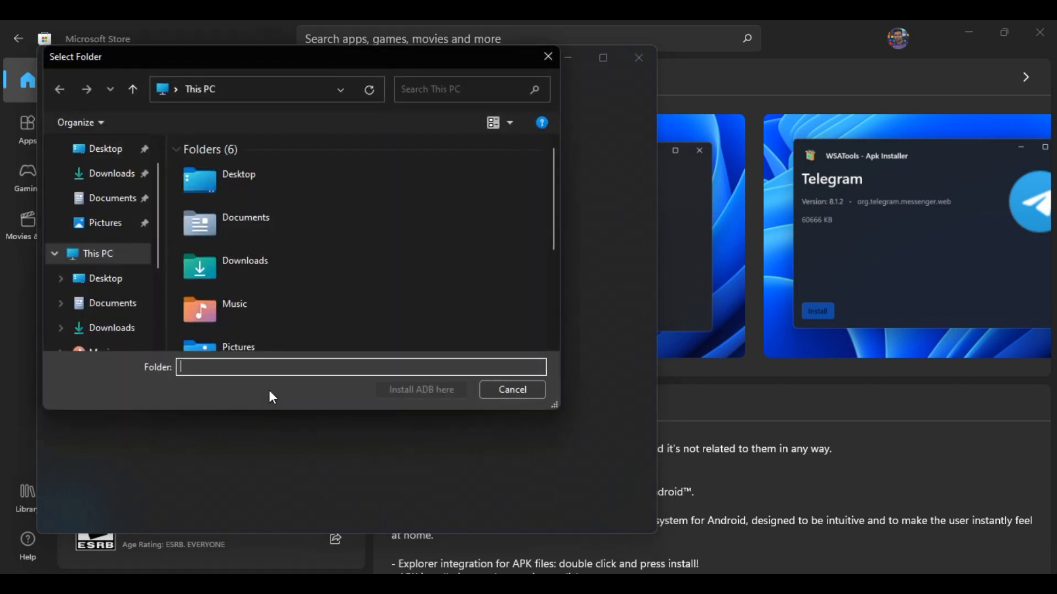
left_click(93, 253)
scroll(232, 279, "down", 3)
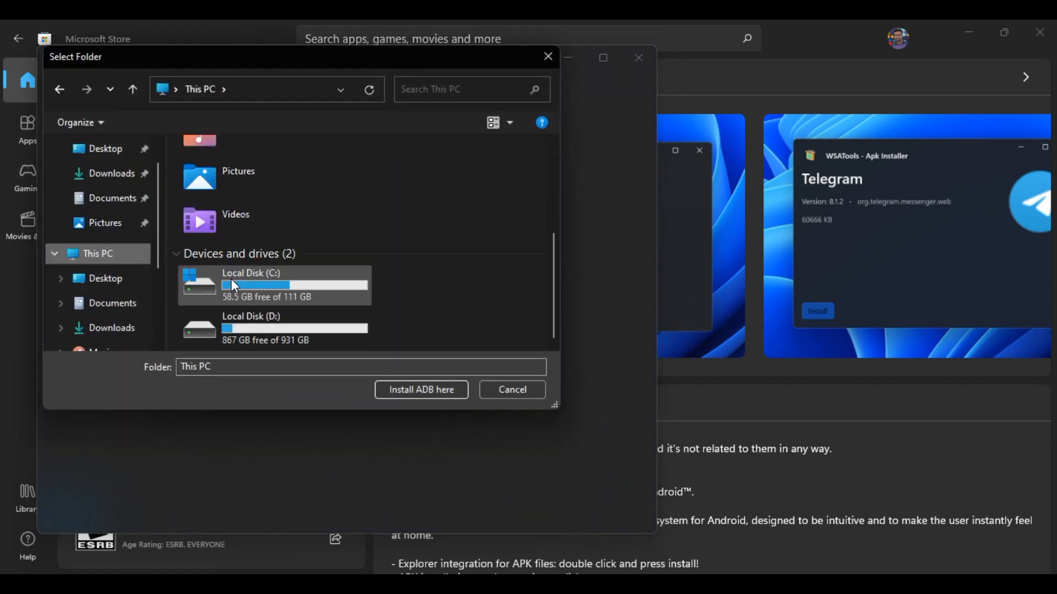
double_click(266, 292)
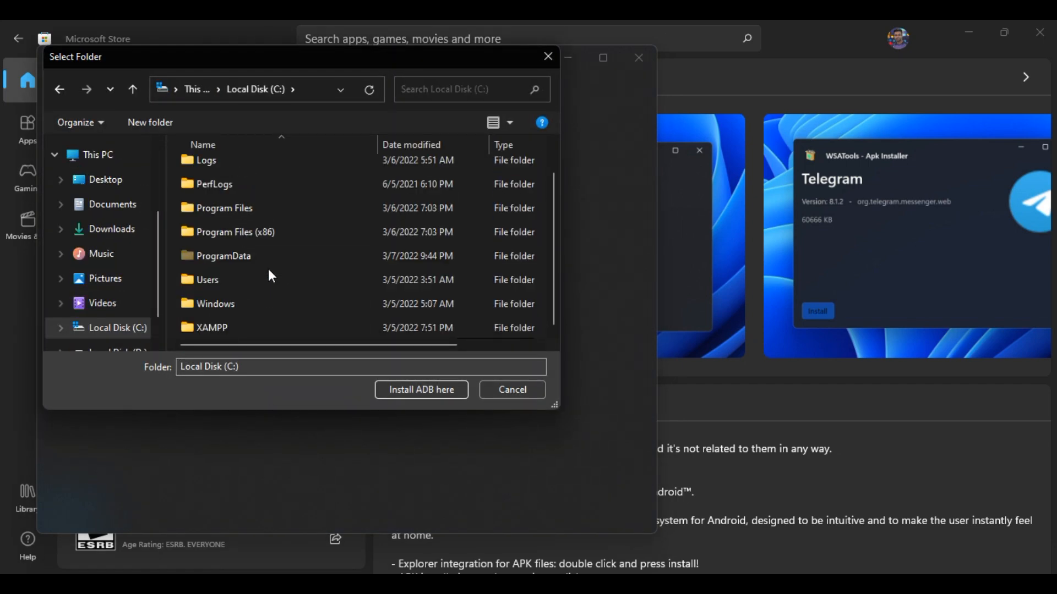
left_click_drag(553, 405, 576, 450)
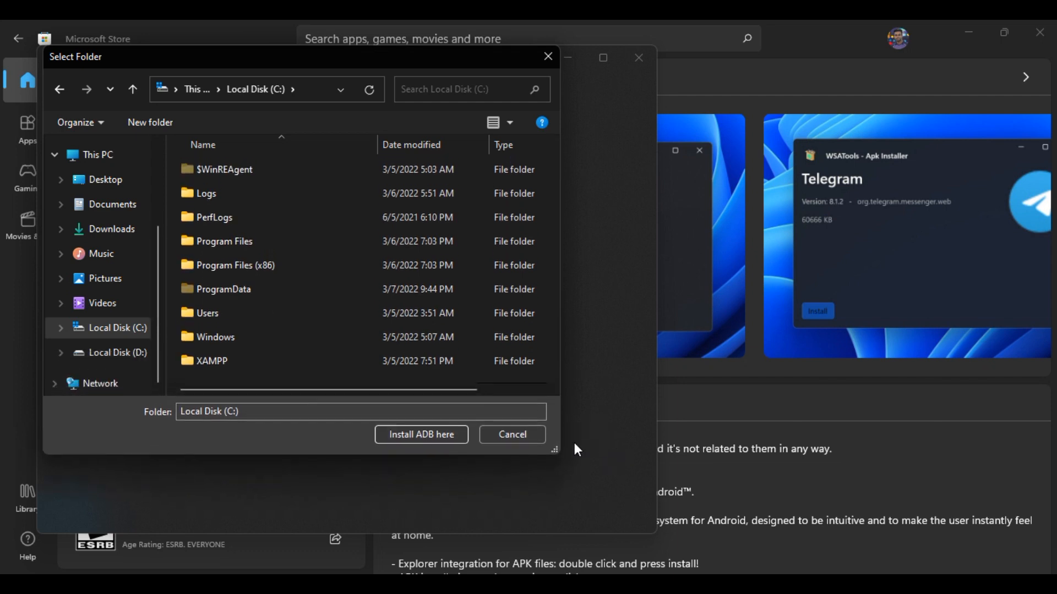
right_click(204, 374)
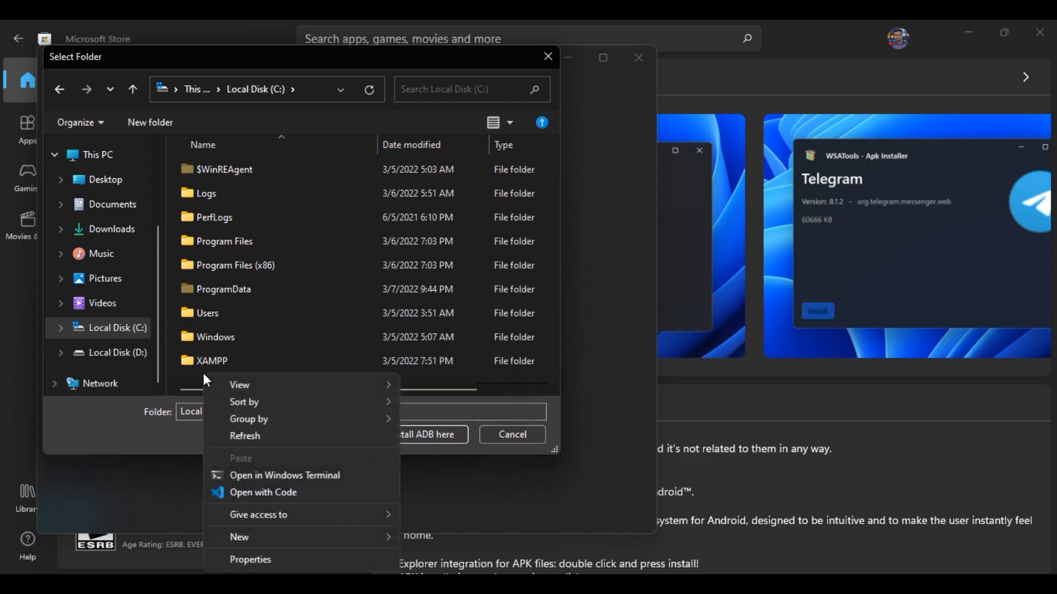
mouse_move(348, 544)
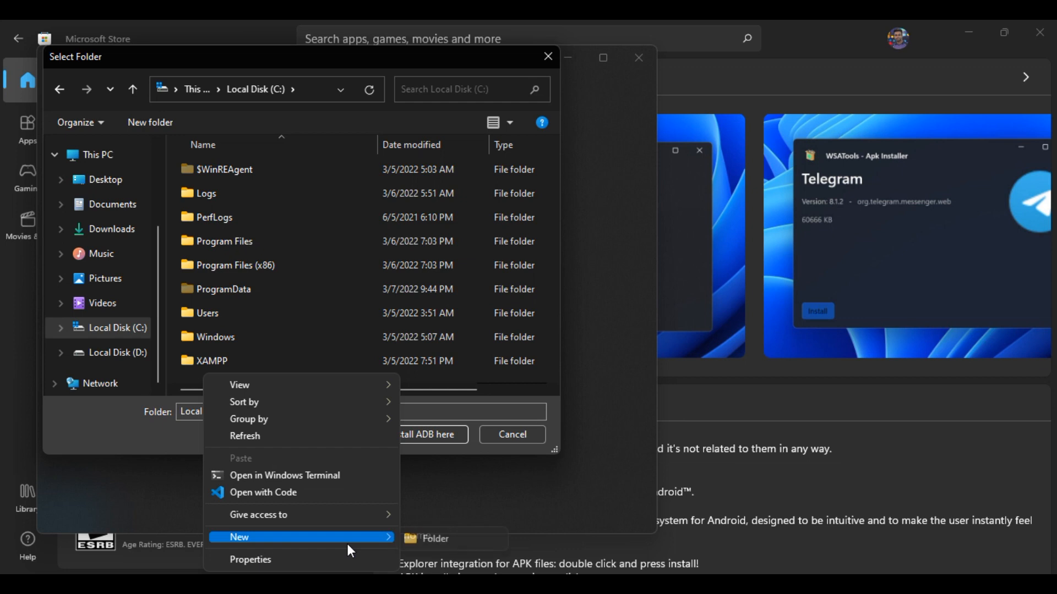
left_click(427, 538)
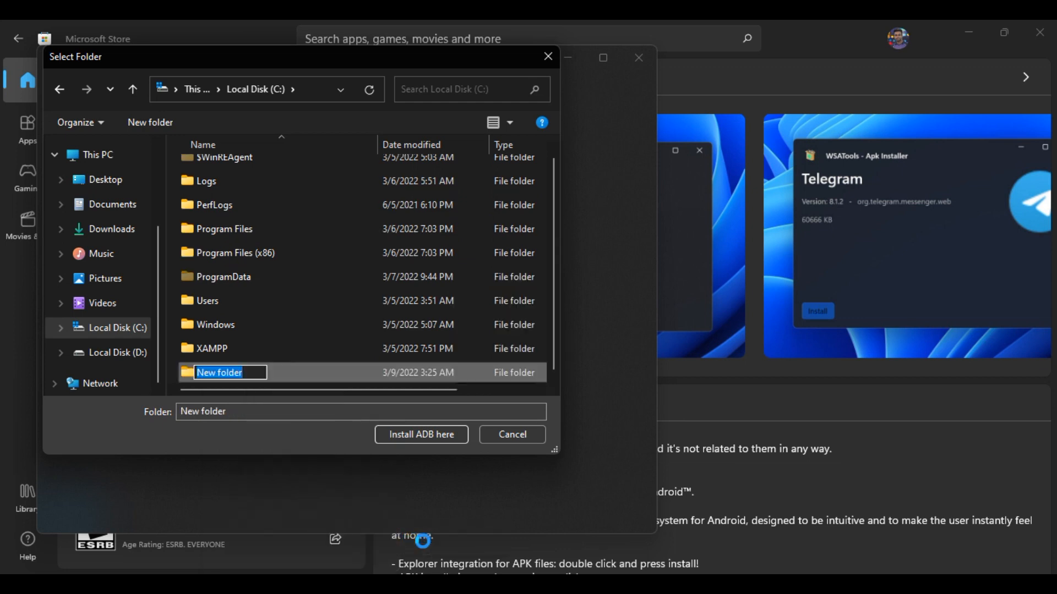
type("ADB")
key("Return")
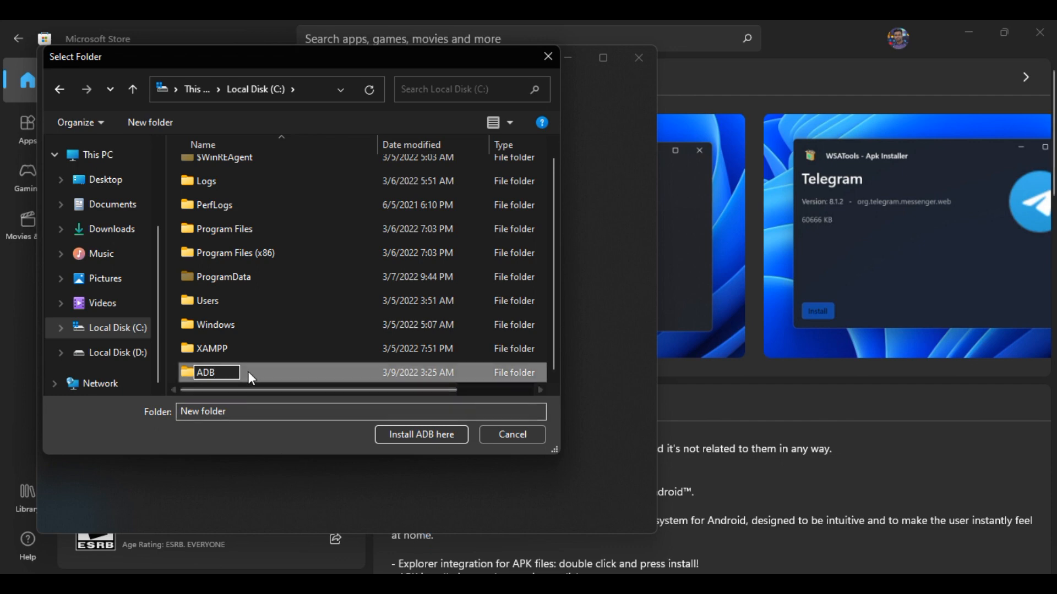
double_click(257, 371)
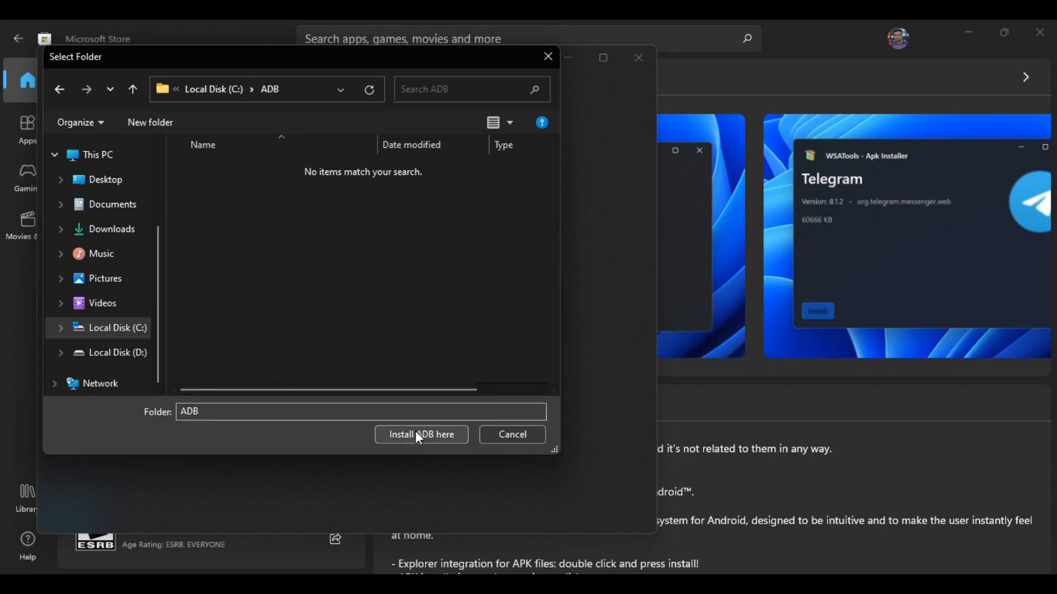
left_click(459, 434)
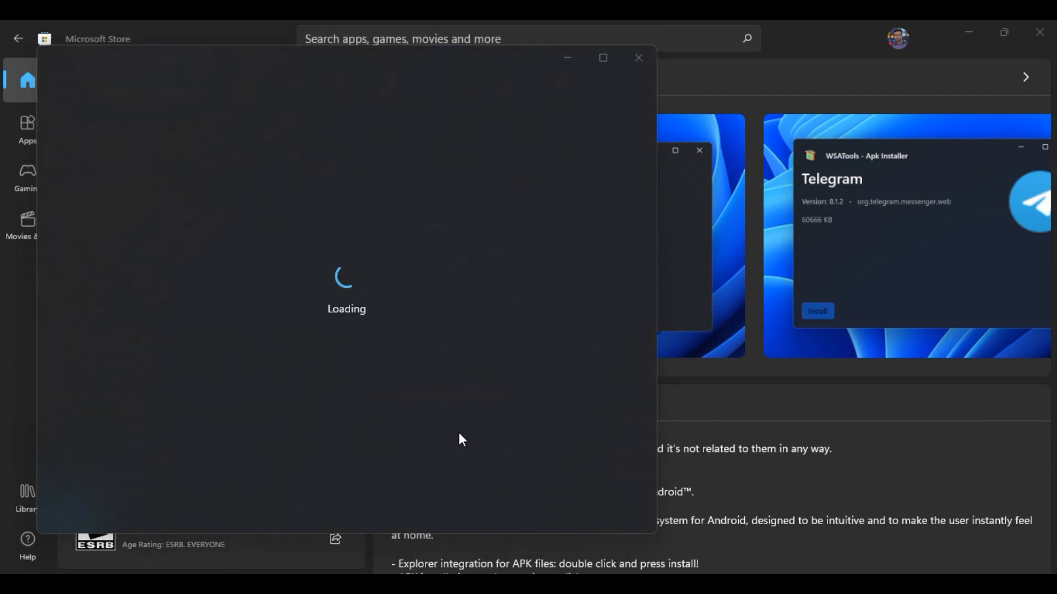
Try to install aurora-store-4-1-1.apk from the Downloads folder with WSATools.
scroll(359, 268, "down", 3)
scroll(355, 269, "up", 3)
scroll(108, 176, "up", 2)
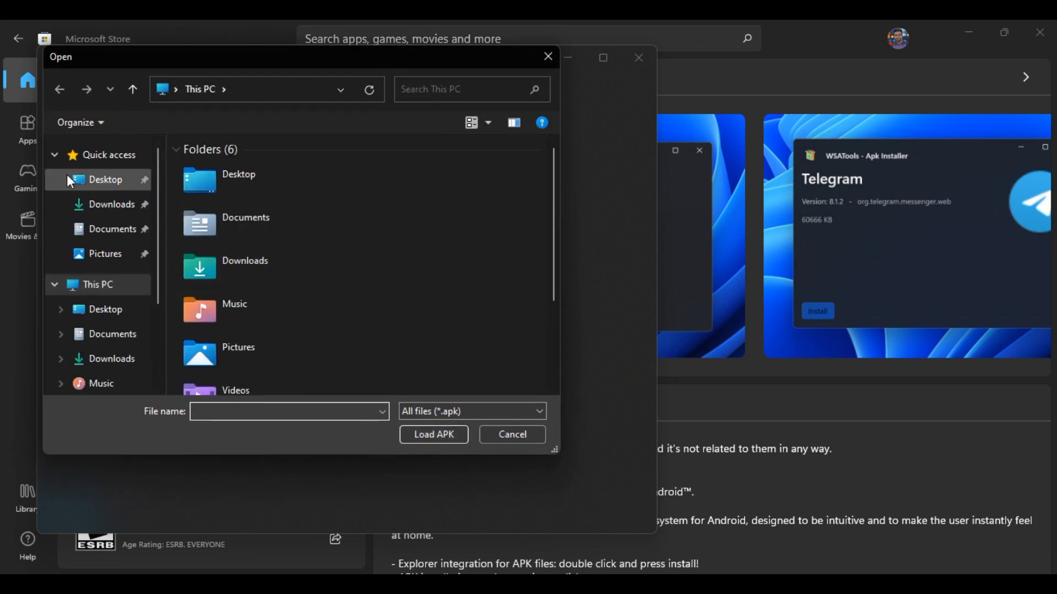
left_click(119, 206)
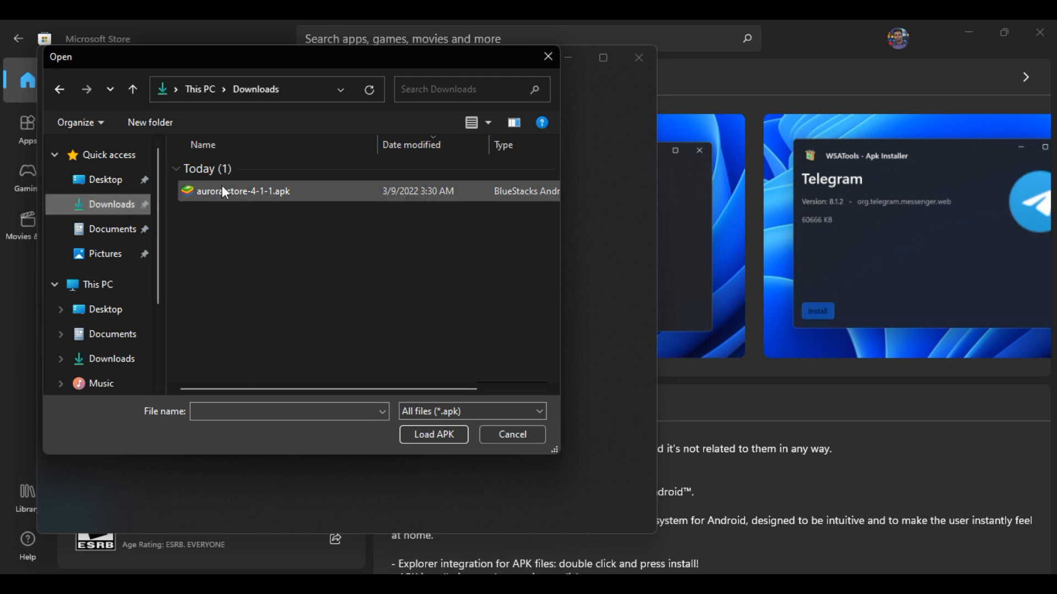
left_click(235, 191)
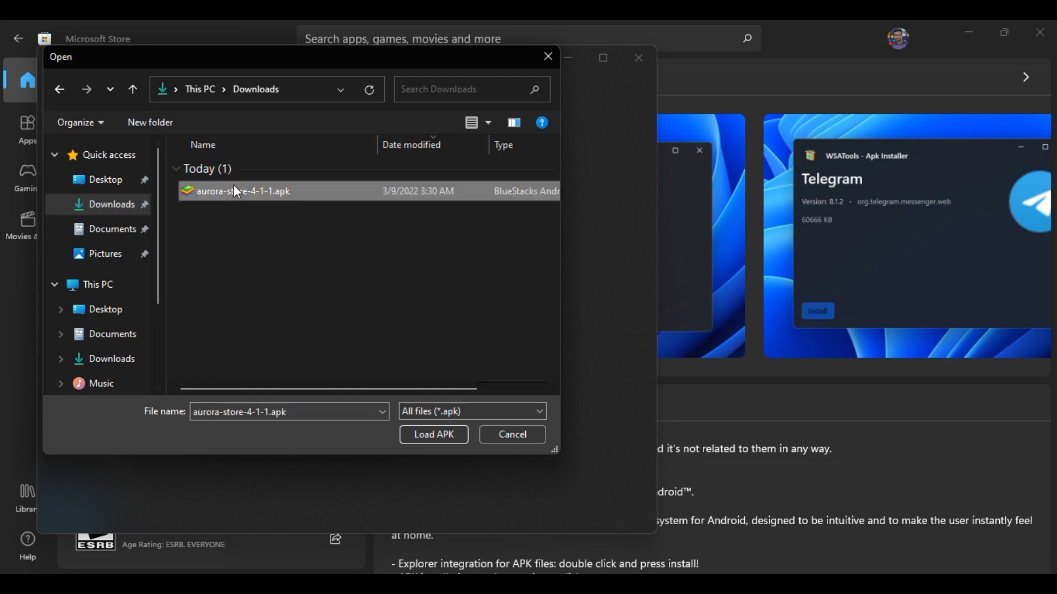
left_click(449, 435)
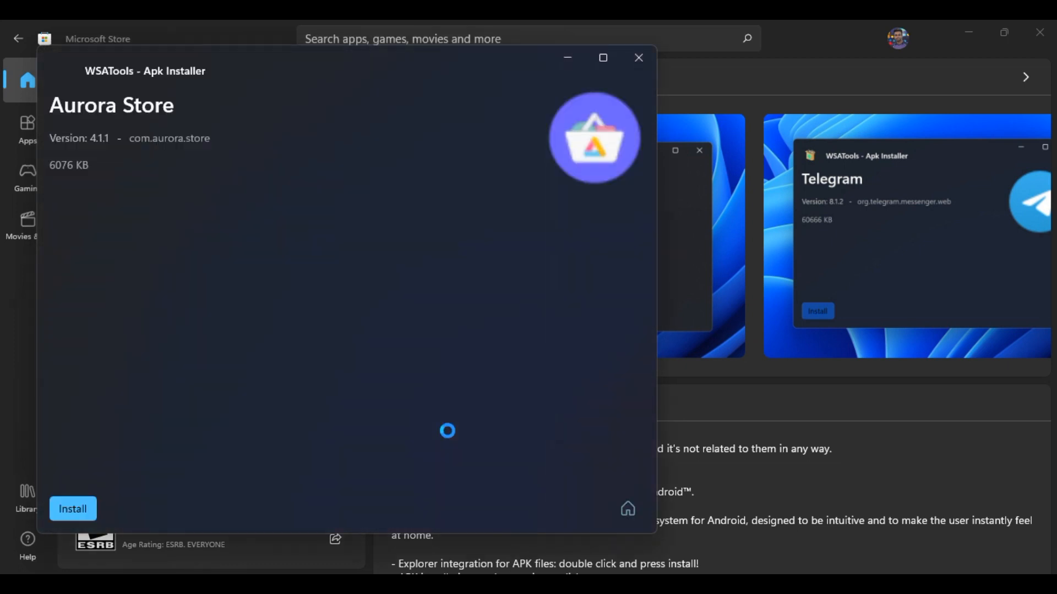
left_click(90, 504)
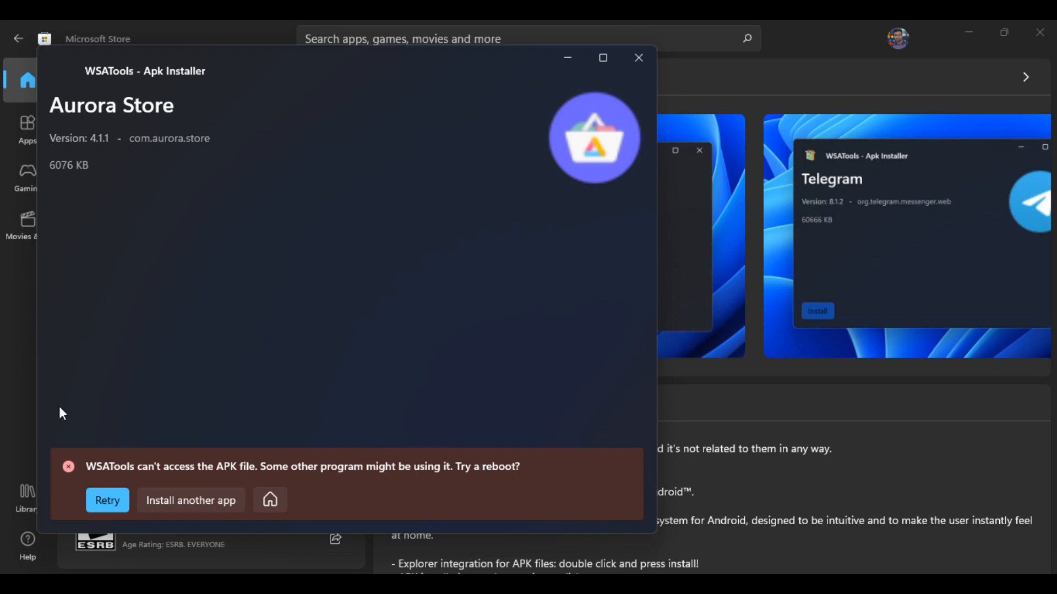
Close WSATools and Microsoft Store, and restart the PC.
left_click(647, 62)
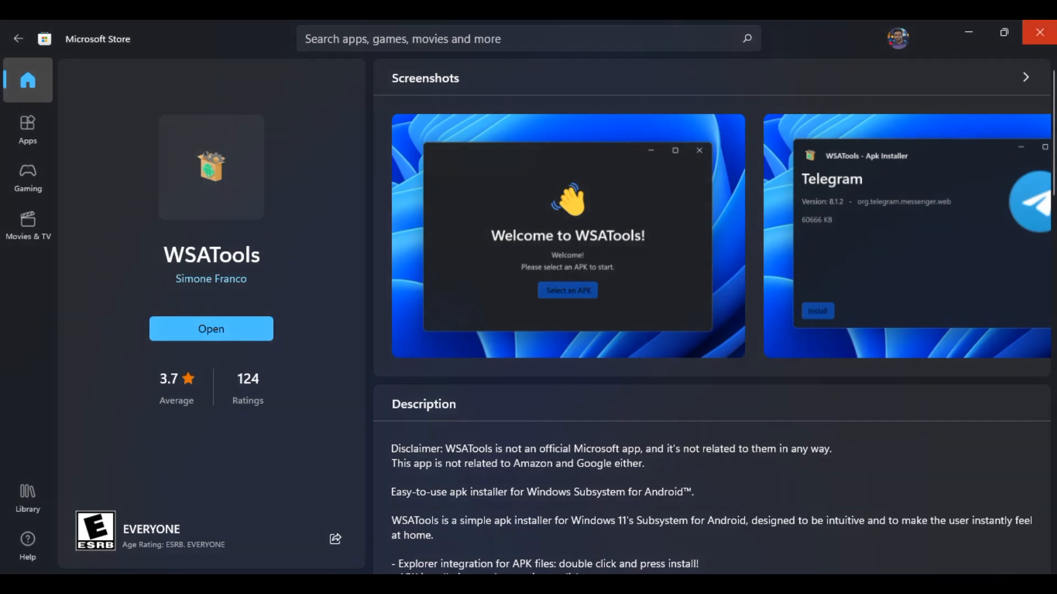
left_click(1039, 32)
left_click(438, 543)
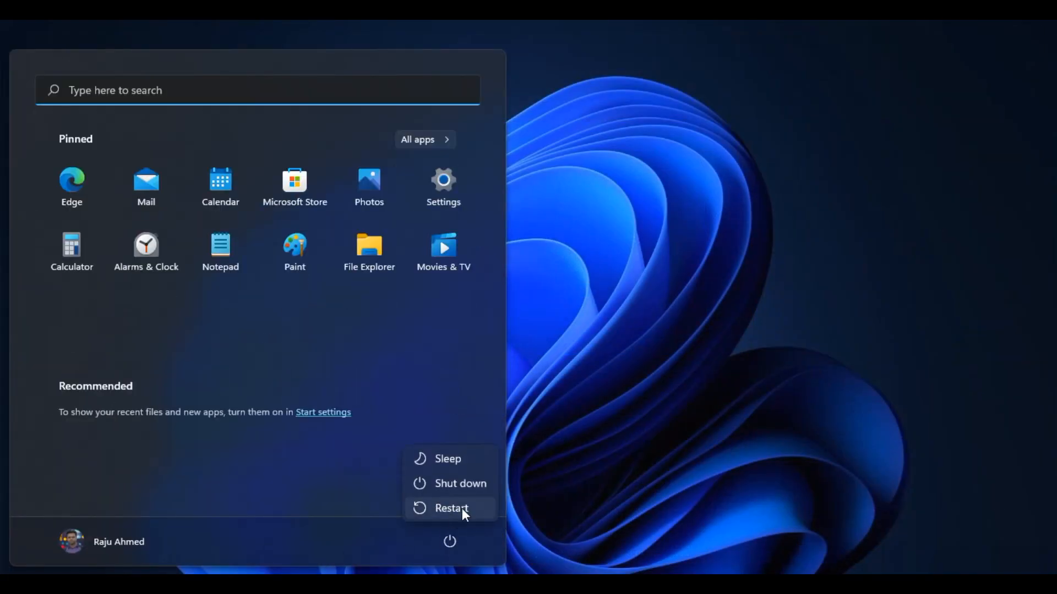
left_click(470, 507)
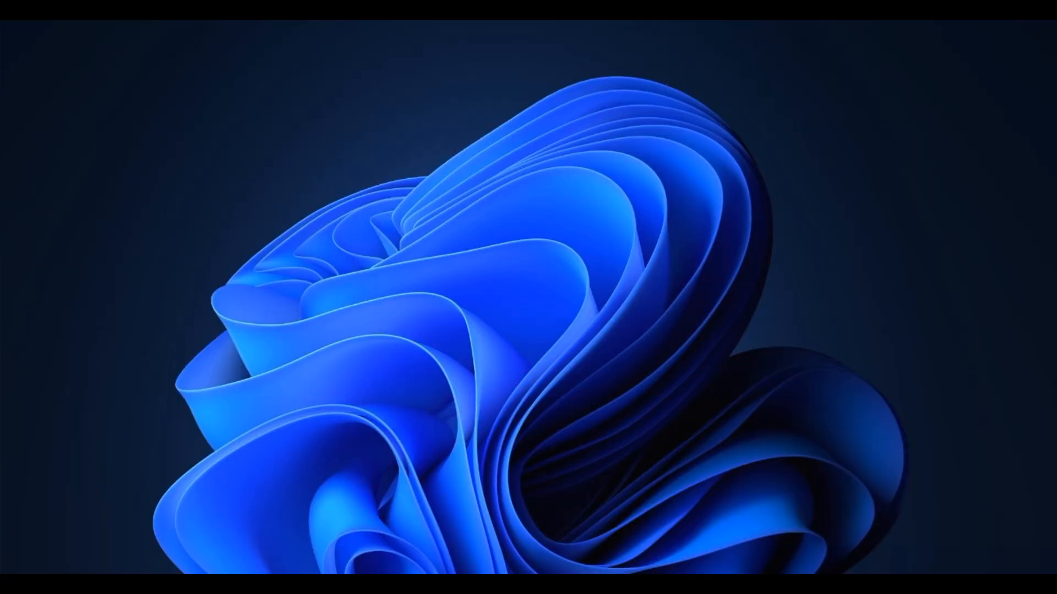
Search Microsoft Store for "wsatools" and launch WSATools from its product page.
key("super")
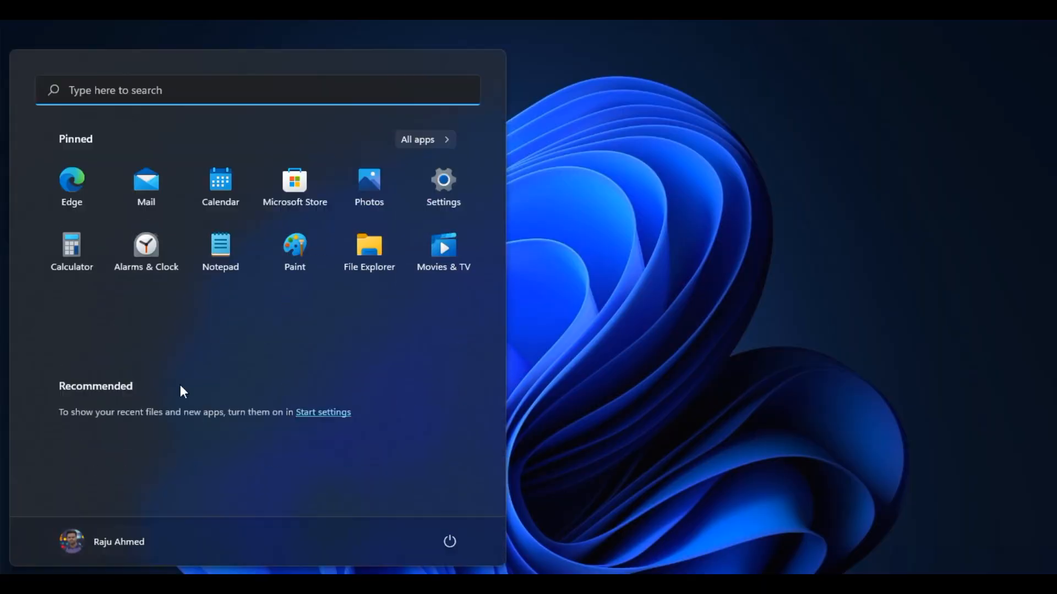
left_click(289, 214)
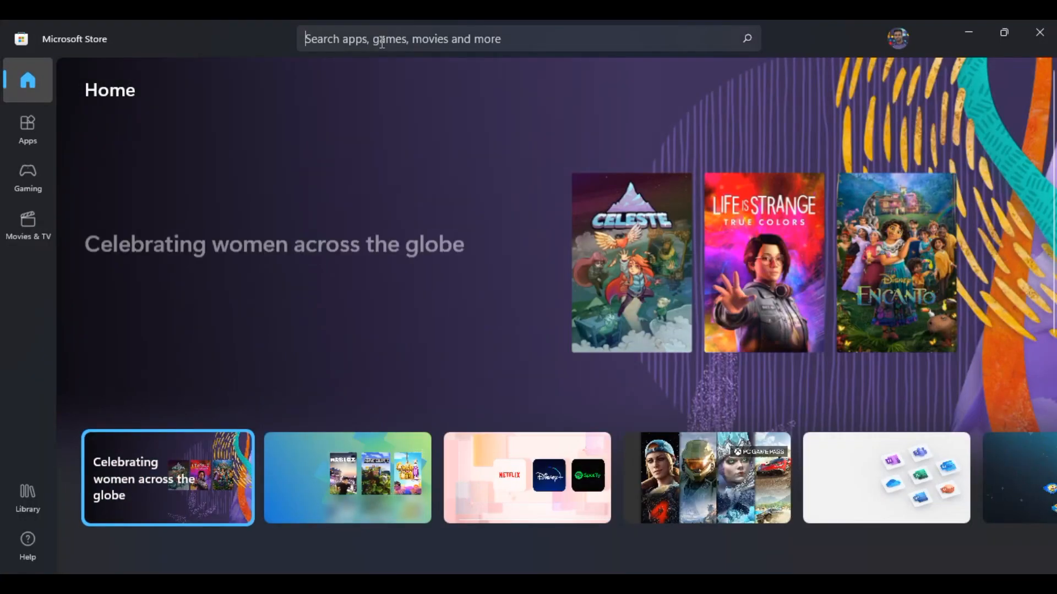
left_click(382, 42)
type("wsa")
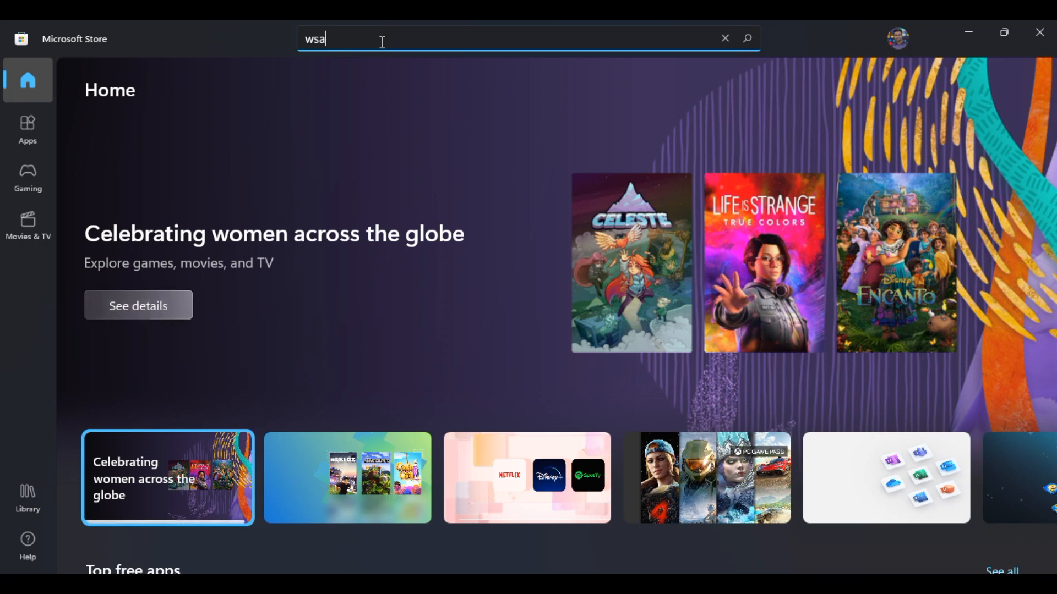
type("tools")
key("Return")
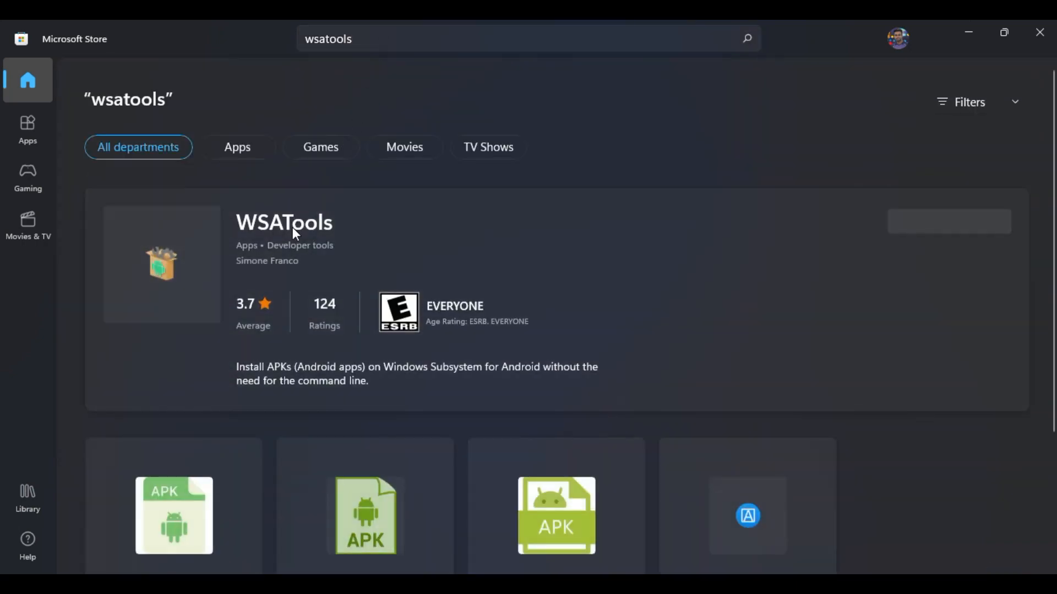
left_click(293, 229)
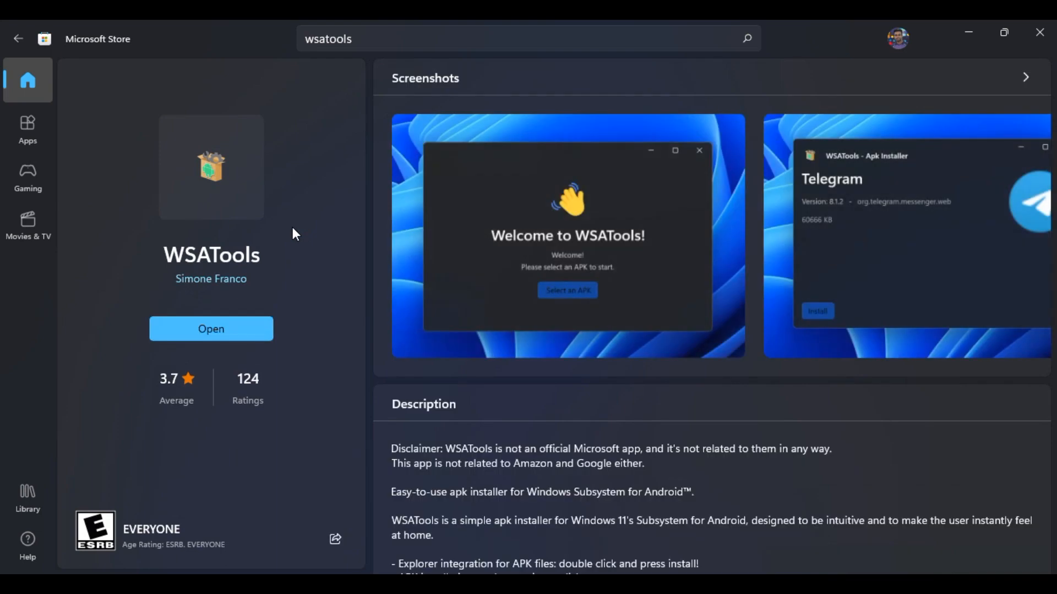
left_click(263, 325)
Load aurora-store-4-1-1.apk from Downloads and try again to install Aurora Store.
left_click(372, 392)
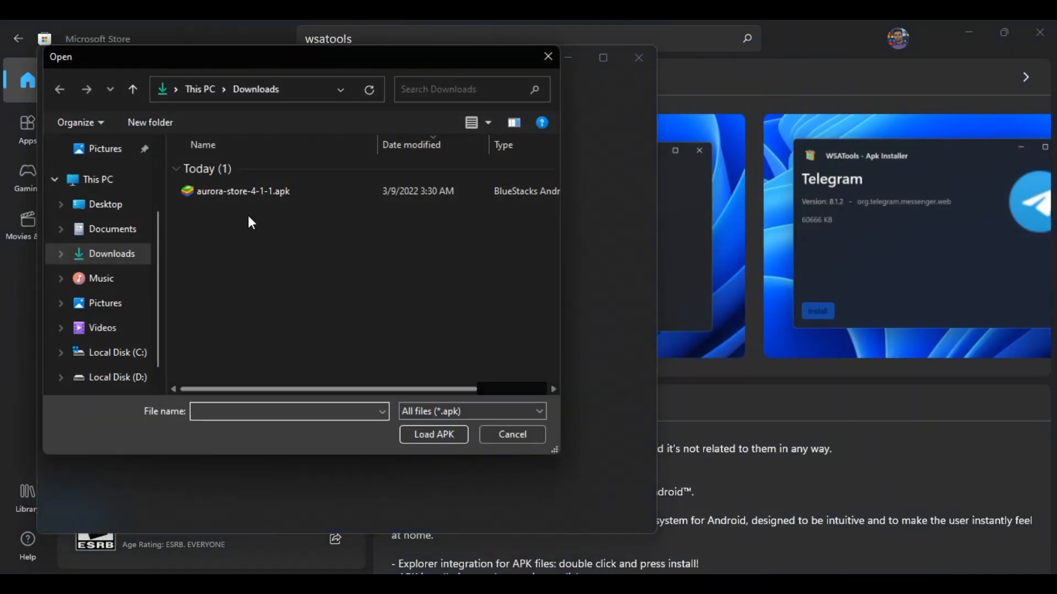
left_click(305, 191)
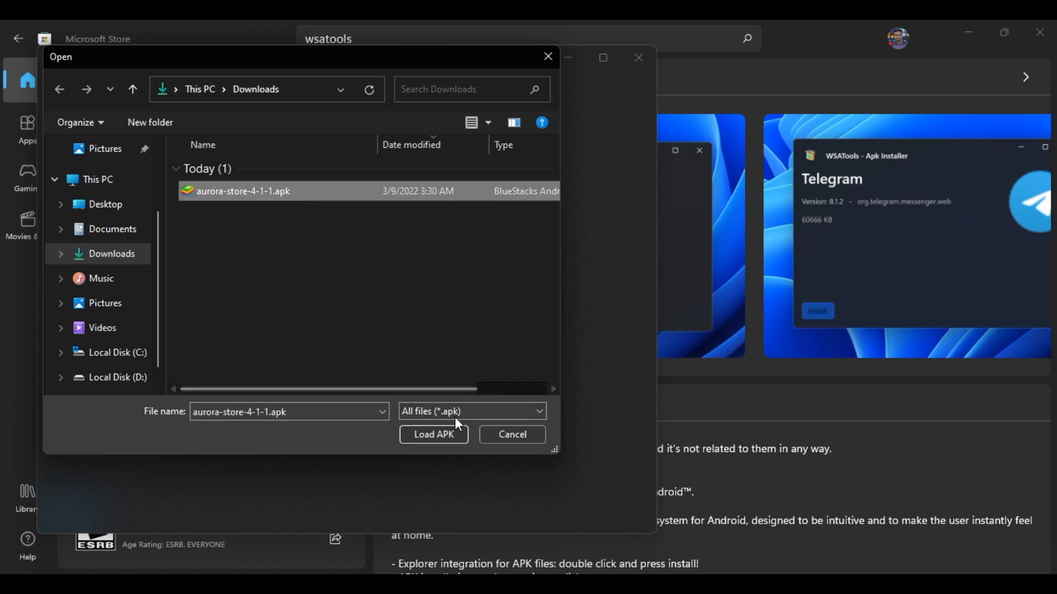
left_click(457, 432)
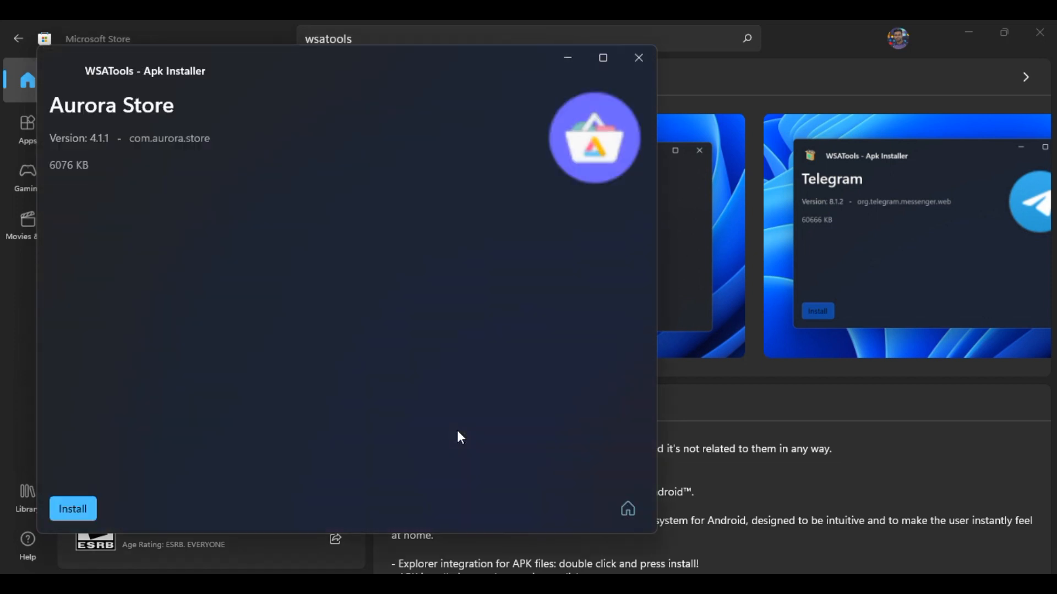
left_click(66, 519)
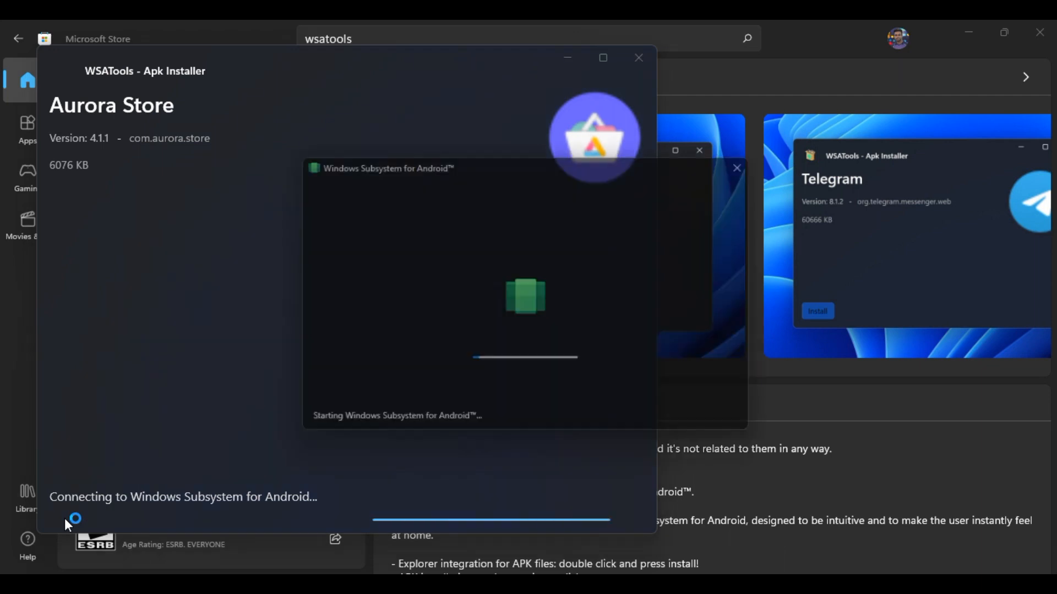
Turn on Developer mode in Windows Subsystem for Android Settings and allow the subsystem through Windows Defender Firewall.
left_click(54, 584)
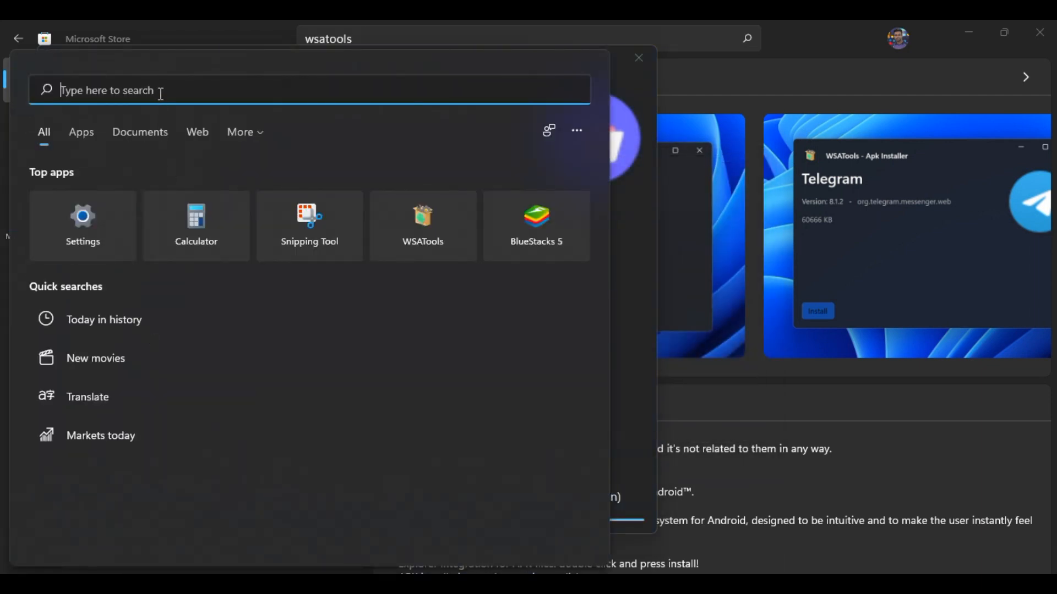
type("android")
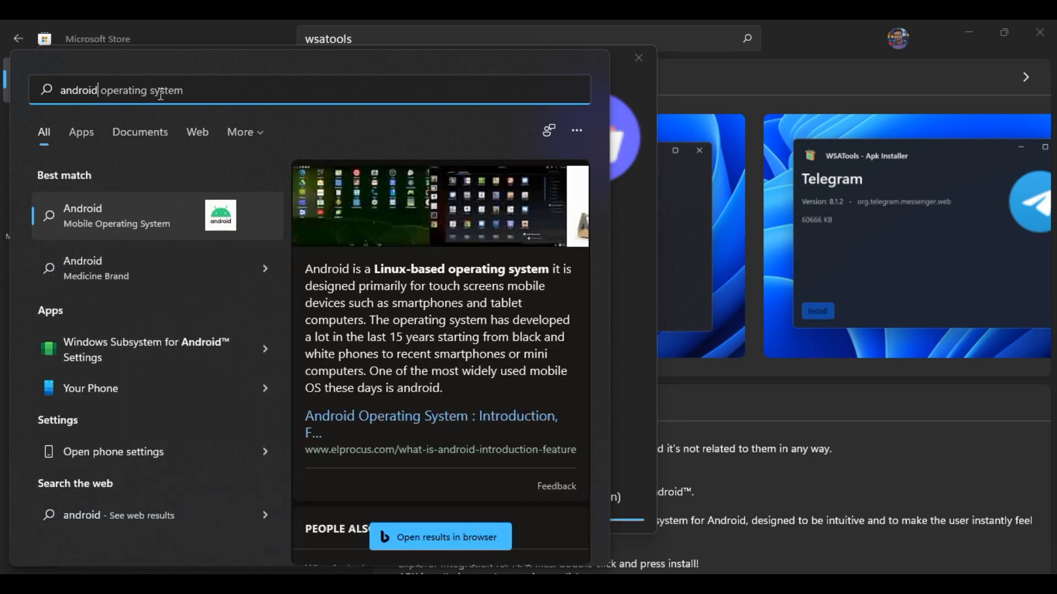
left_click(266, 349)
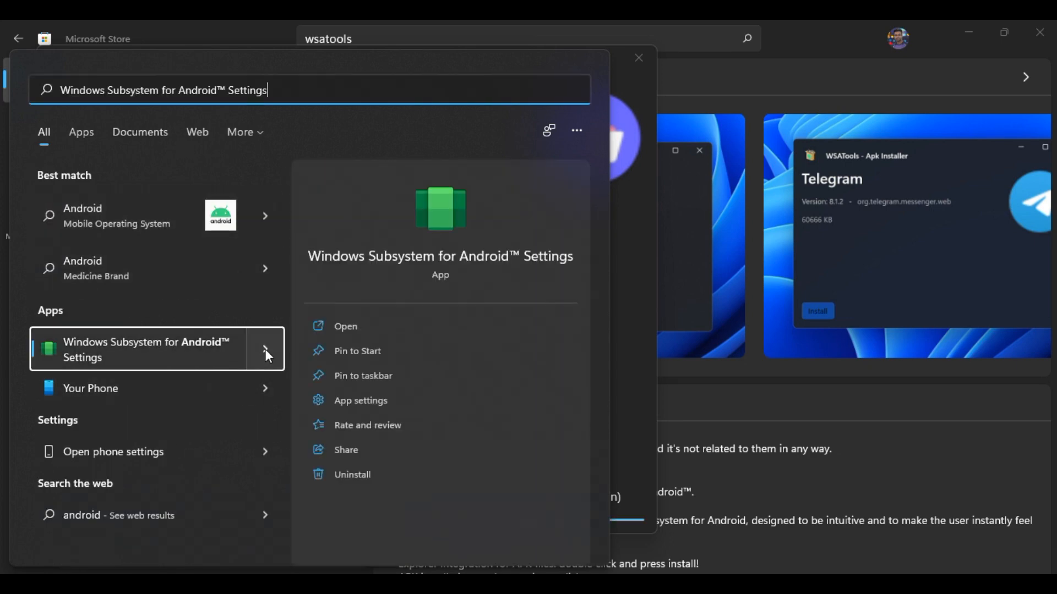
left_click(381, 324)
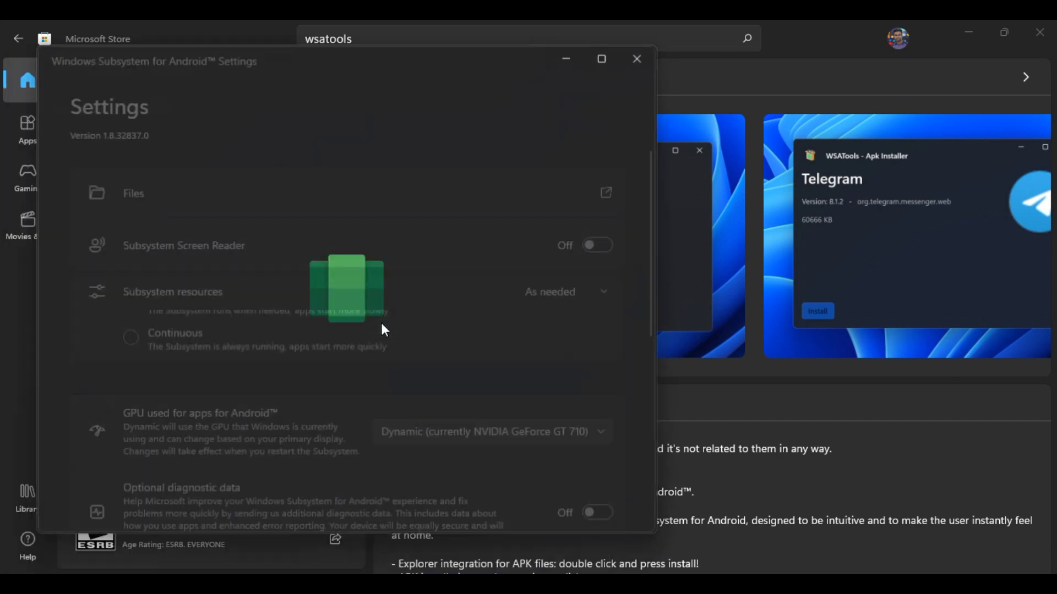
left_click_drag(652, 243, 653, 406)
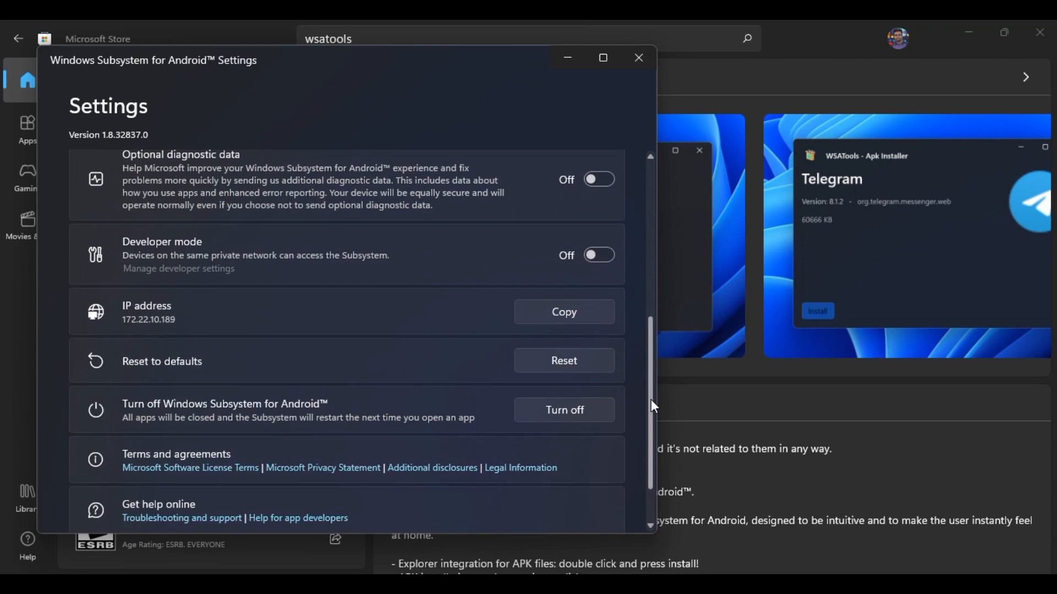
left_click(608, 259)
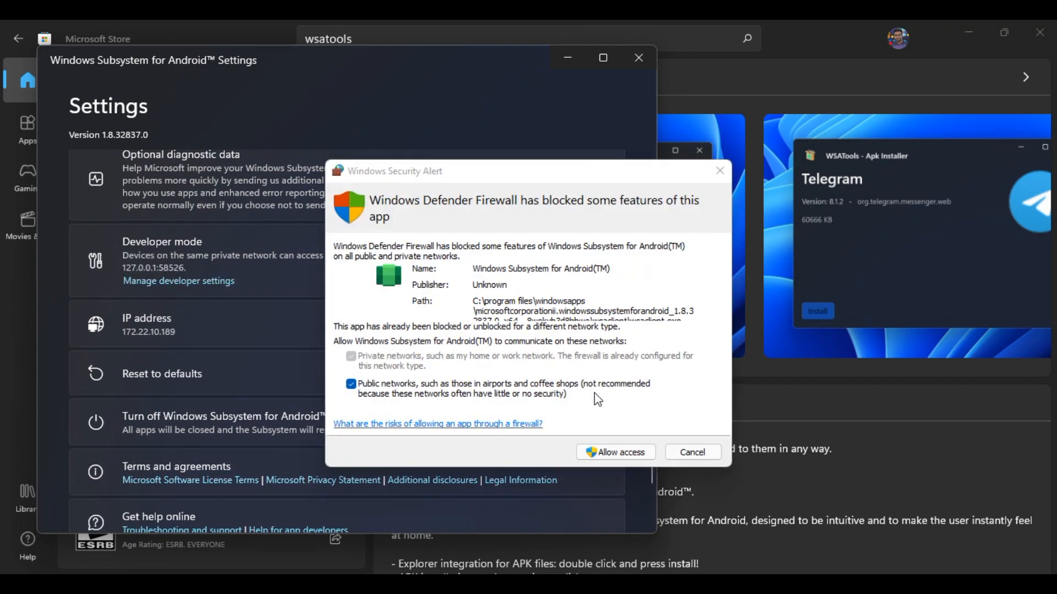
left_click(630, 458)
left_click(632, 459)
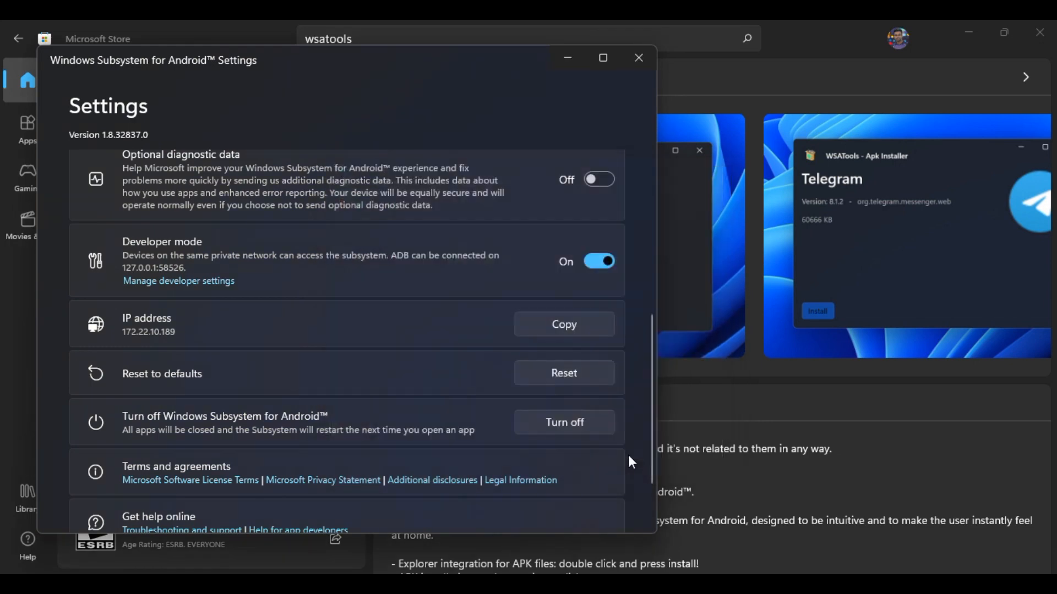
left_click(648, 62)
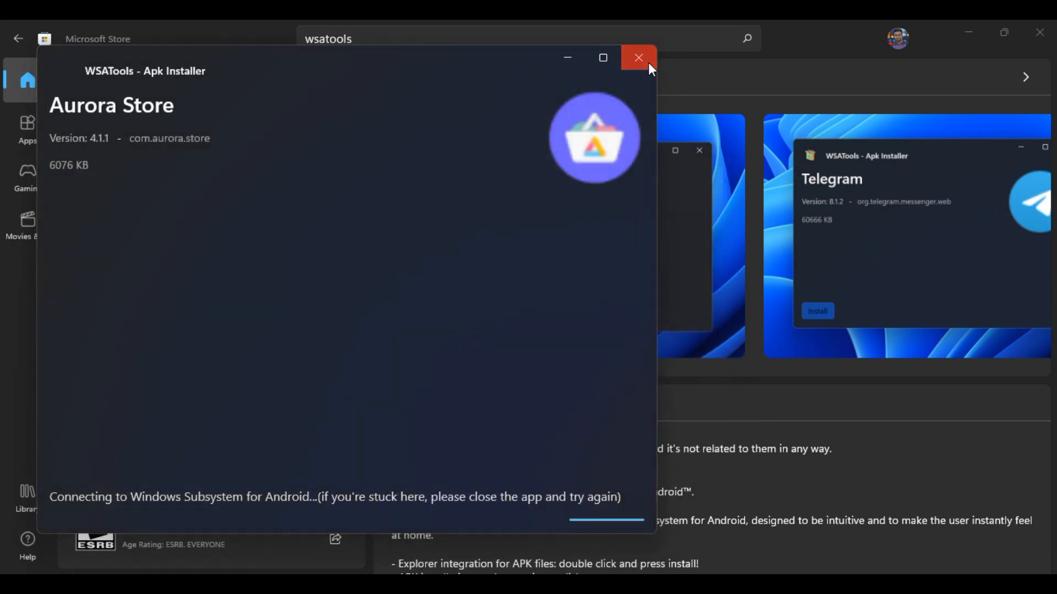
Restart WSATools and install Aurora Store from aurora-store-4-1-1.apk in Downloads.
left_click(644, 60)
left_click(254, 330)
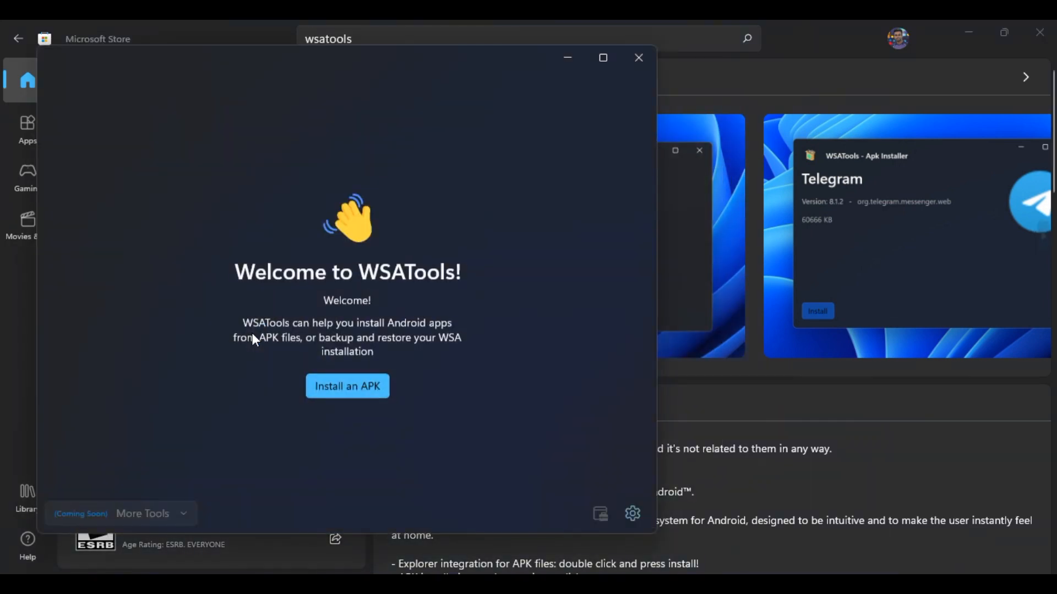
left_click(380, 380)
left_click(291, 192)
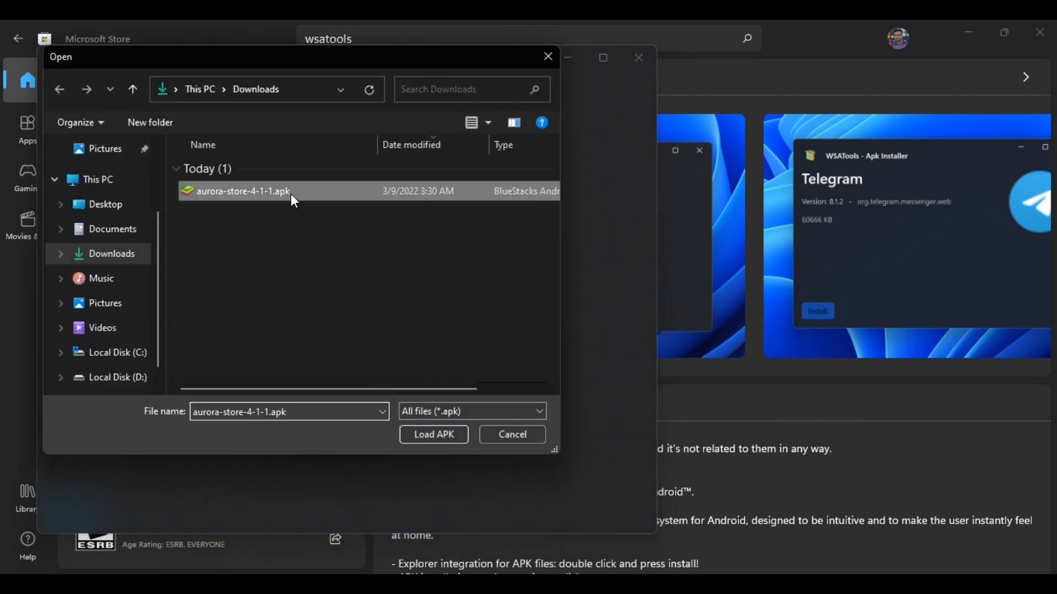
left_click(448, 438)
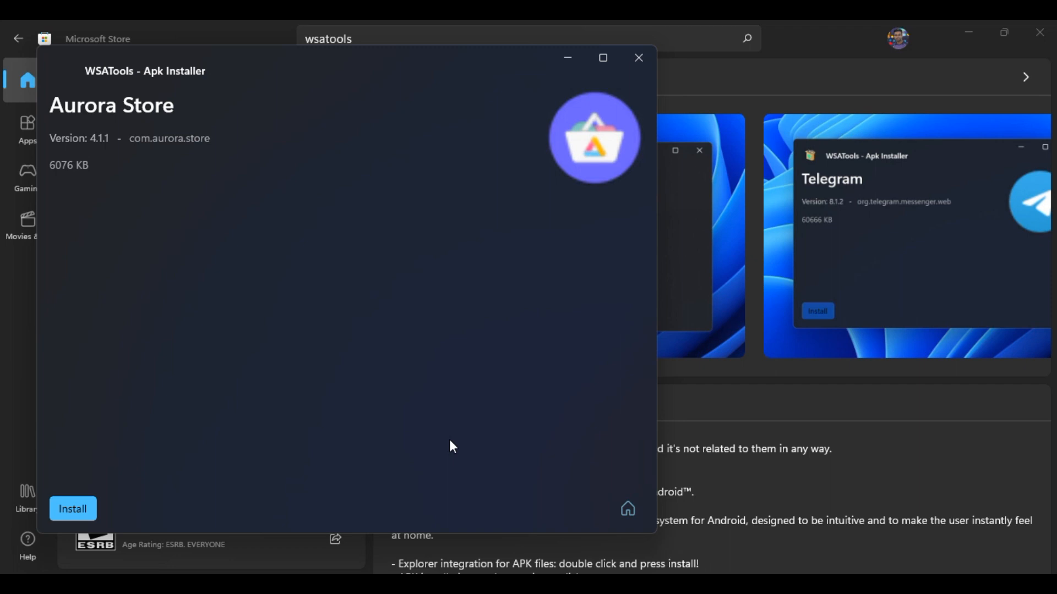
left_click(91, 500)
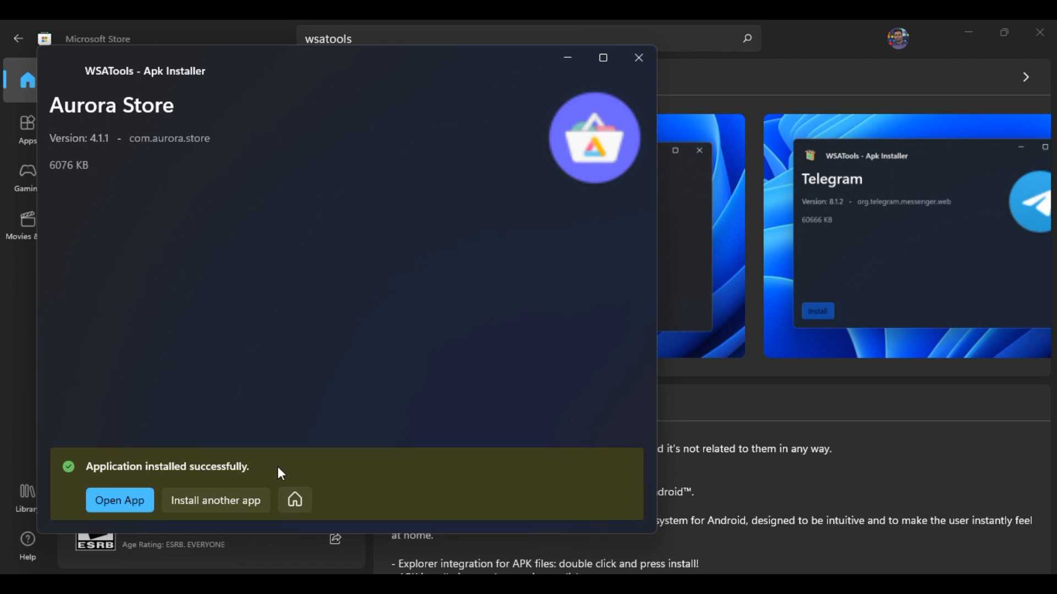
Open the installed Aurora Store app, then enlarge and reposition its window.
left_click(142, 502)
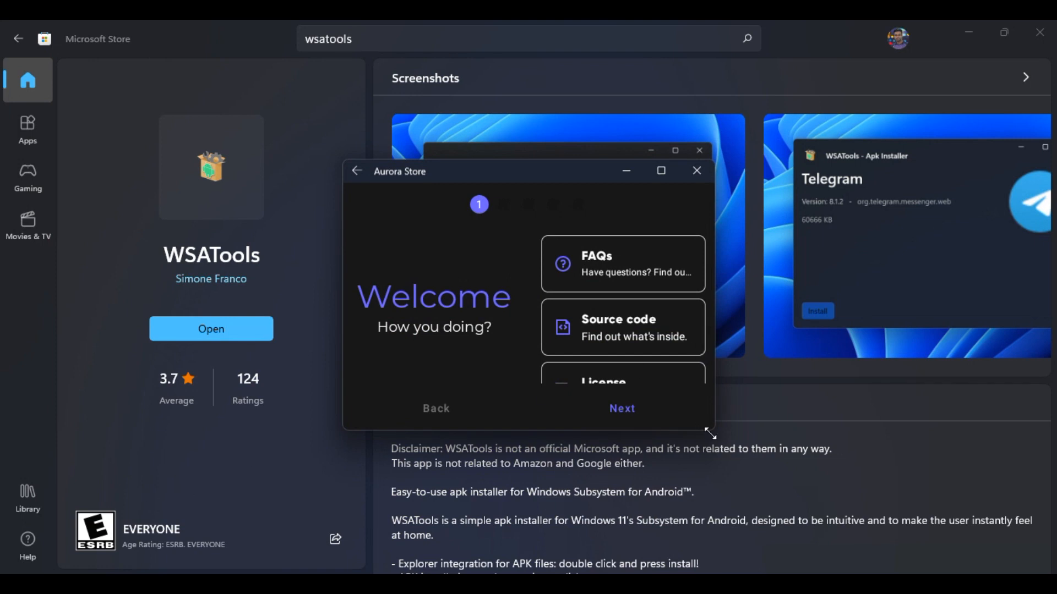
left_click_drag(710, 434, 800, 529)
left_click_drag(497, 176, 430, 44)
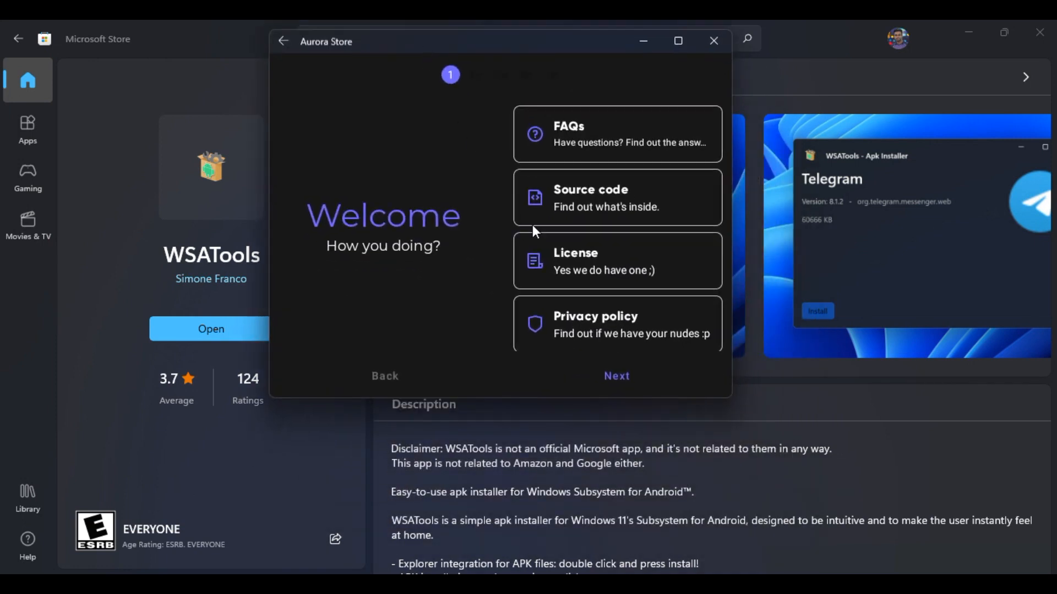
left_click_drag(731, 397, 749, 503)
Accept Aurora Store's Terms of Service and choose Native installer, continuing to the theme selection.
left_click(634, 474)
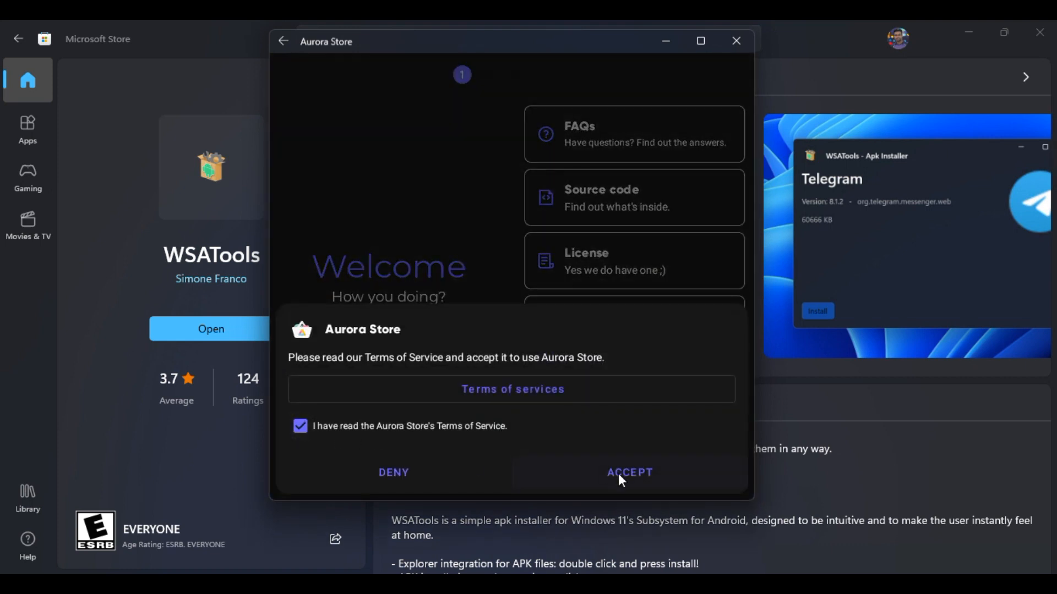
left_click(619, 473)
left_click(636, 477)
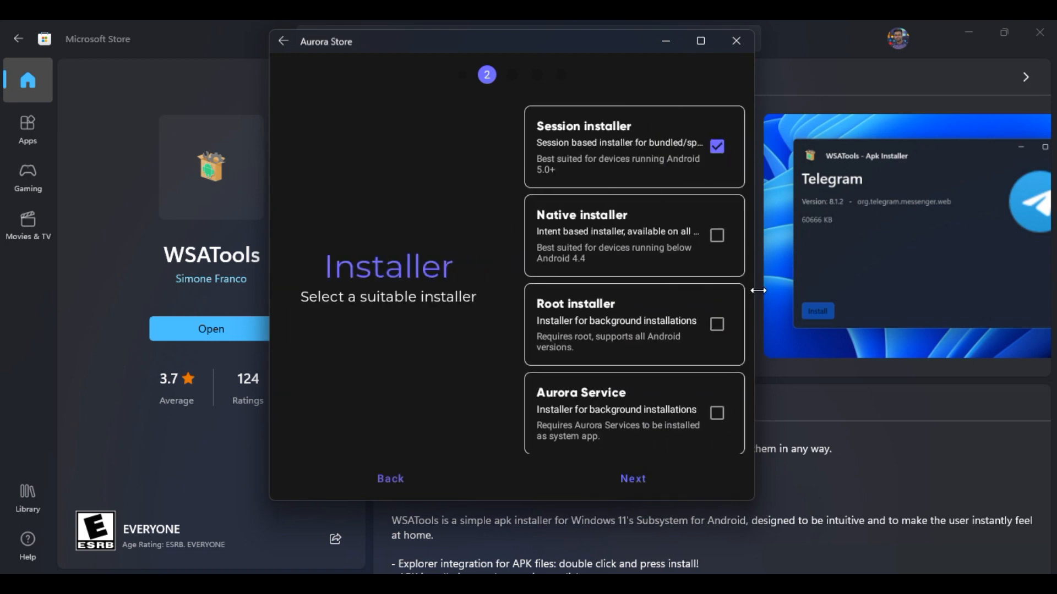
left_click(722, 241)
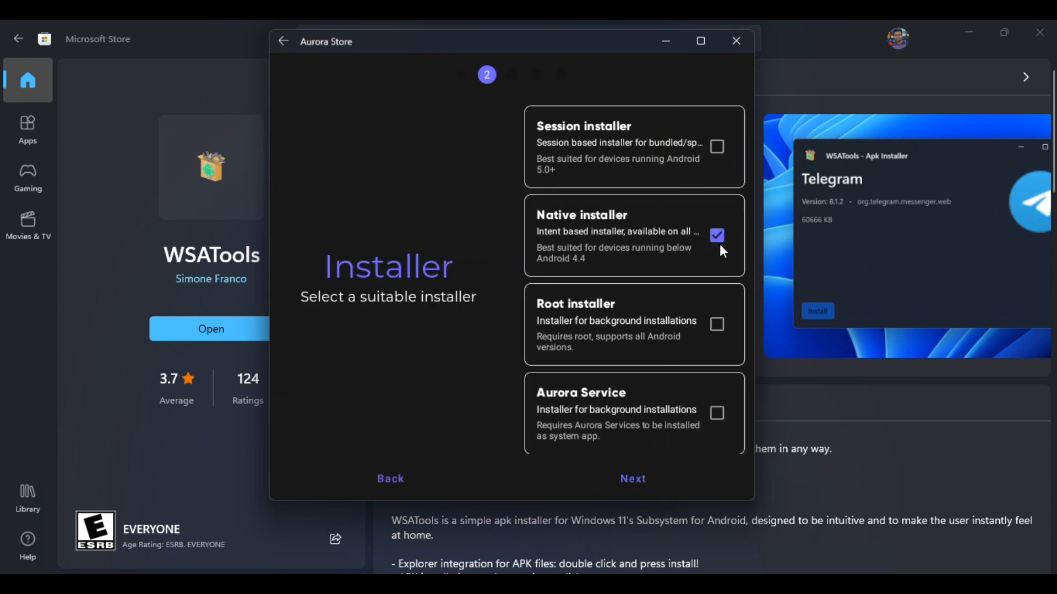
left_click(642, 478)
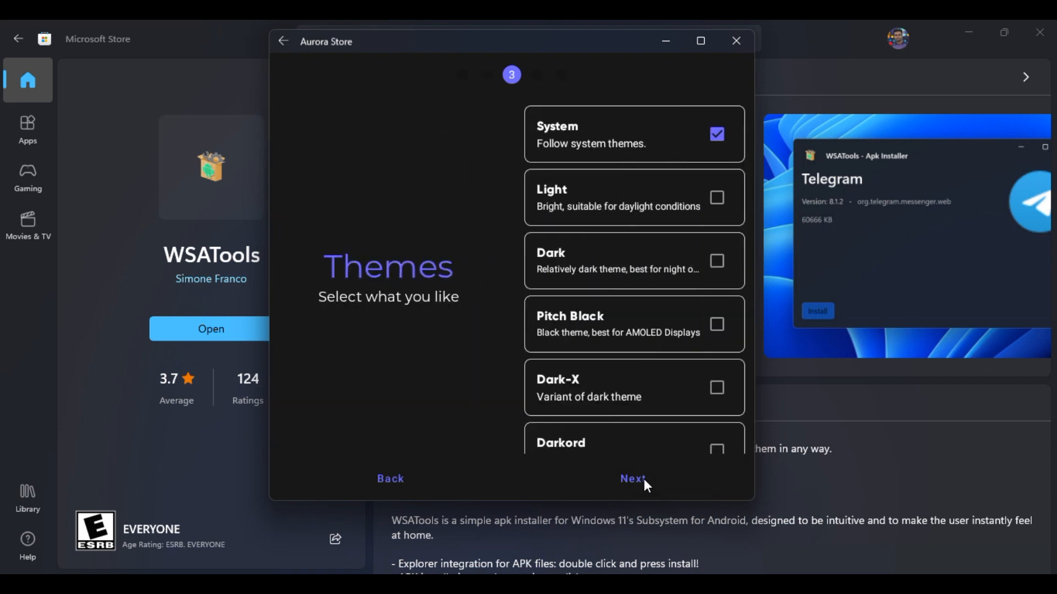
Keep the System theme, continue to the permissions page and allow Aurora Store External Storage Access to photos and media.
left_click(643, 478)
left_click(643, 478)
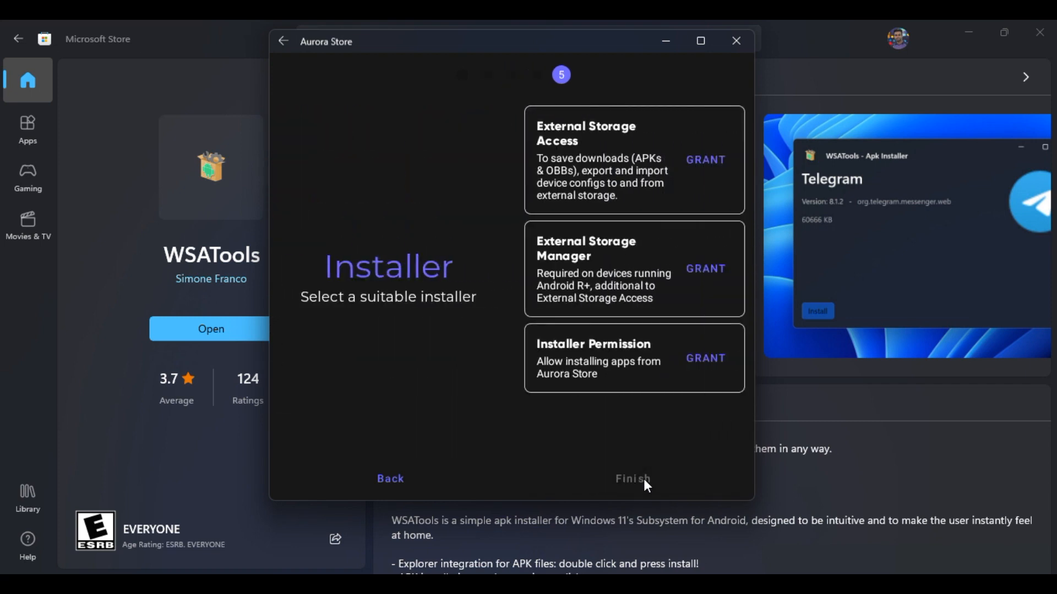
left_click(711, 160)
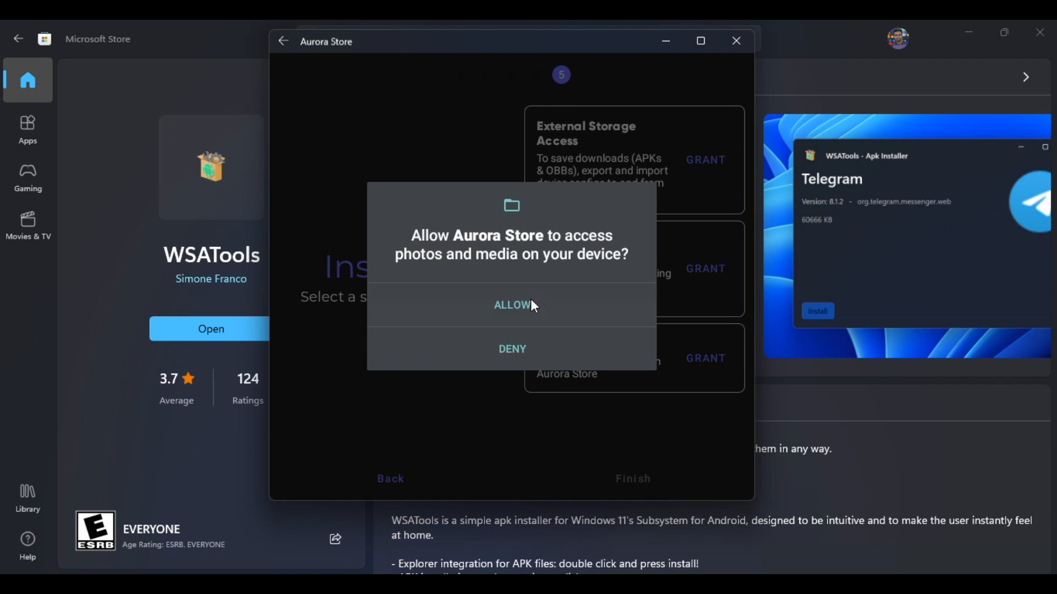
left_click(532, 305)
Grant the External Storage Manager permission by allowing all files access for Aurora Store, and return to the setup page.
left_click(725, 279)
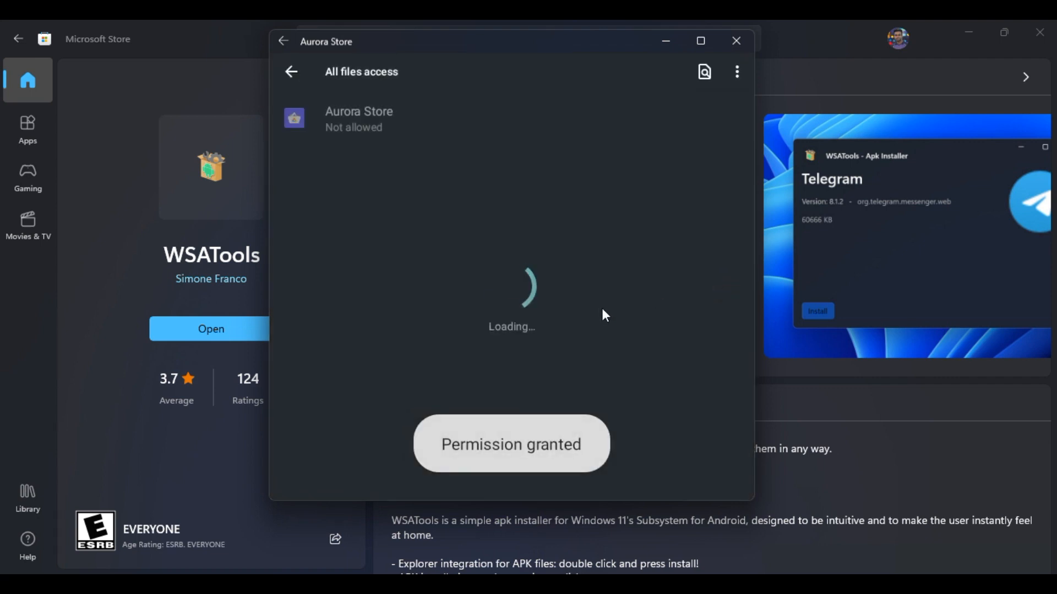
left_click(451, 117)
left_click(721, 220)
left_click(306, 75)
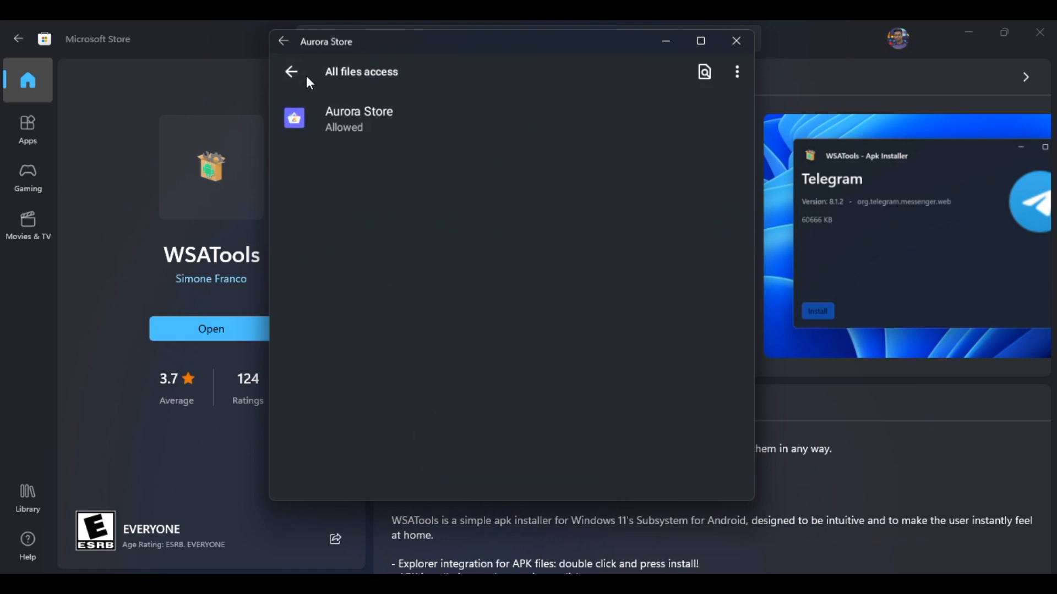
left_click(306, 75)
Grant the Installer Permission by allowing unknown app installs from Aurora Store, and return to the setup page.
left_click(702, 381)
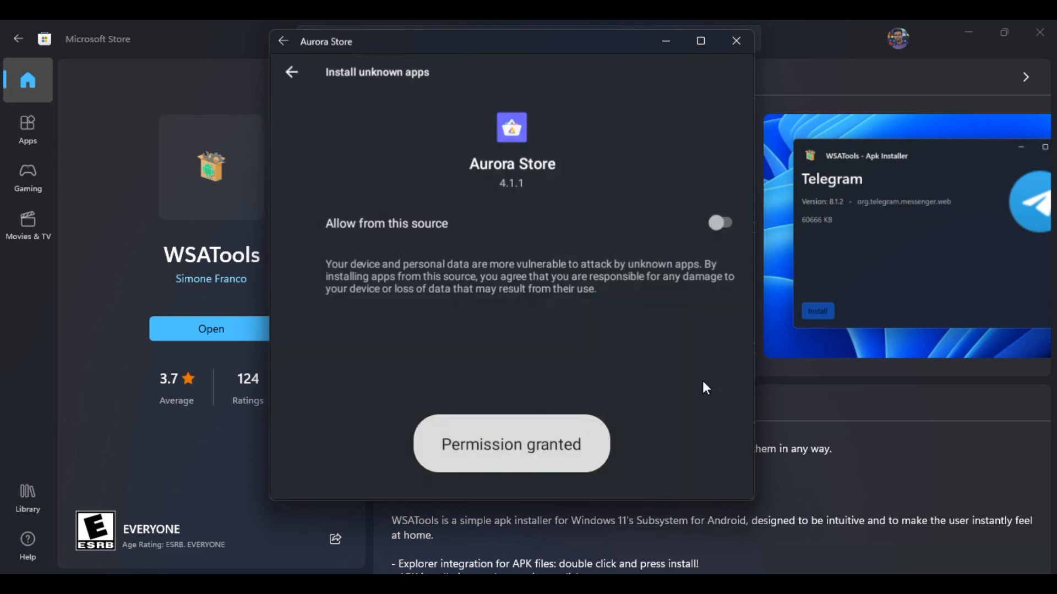
left_click(721, 220)
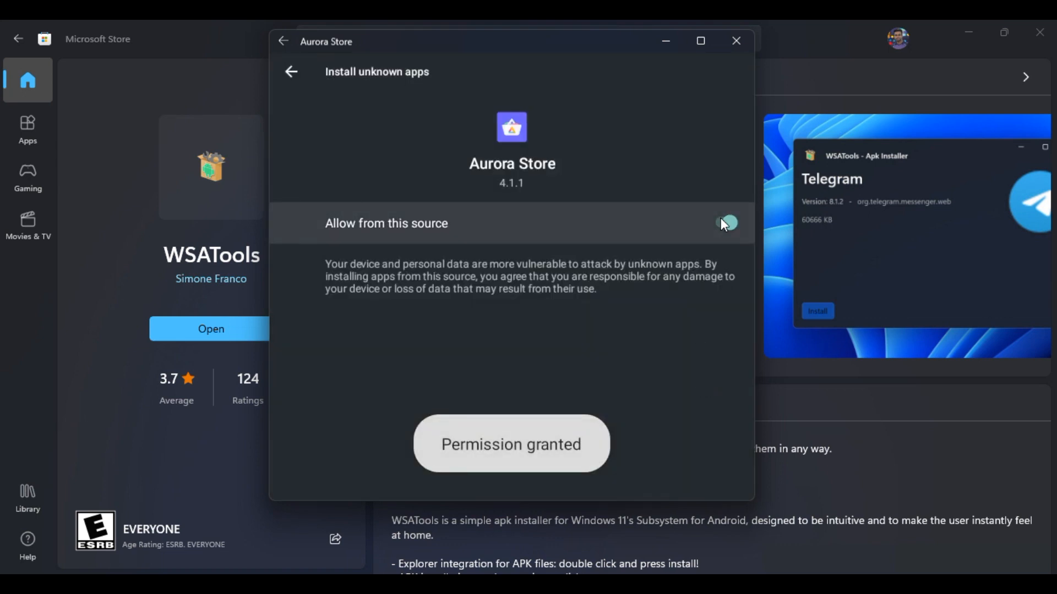
left_click(291, 74)
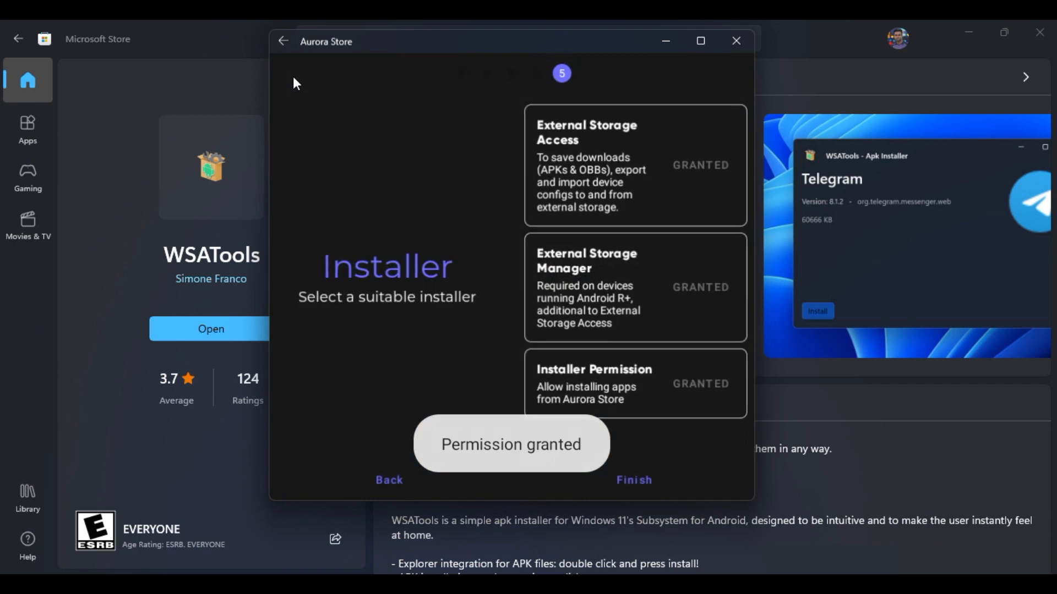
Finish Aurora Store's initial setup and log in with an Anonymous session.
left_click(642, 482)
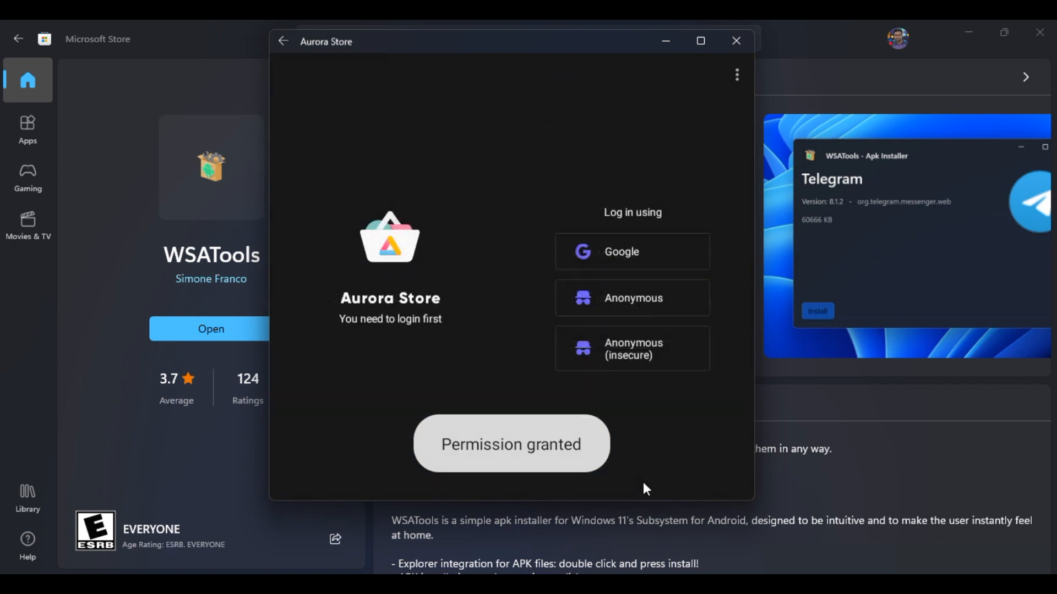
left_click(692, 300)
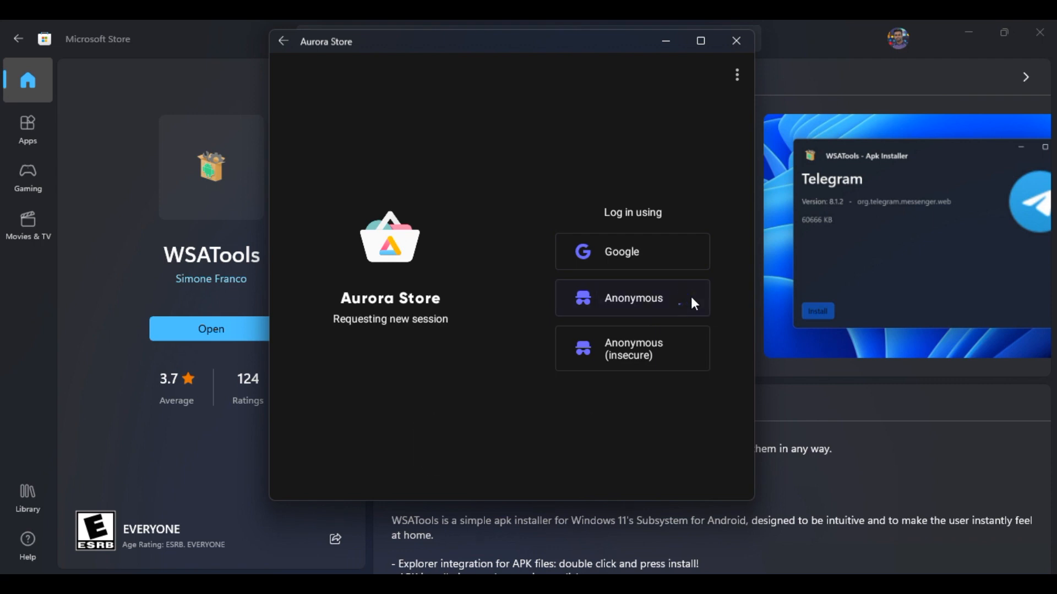